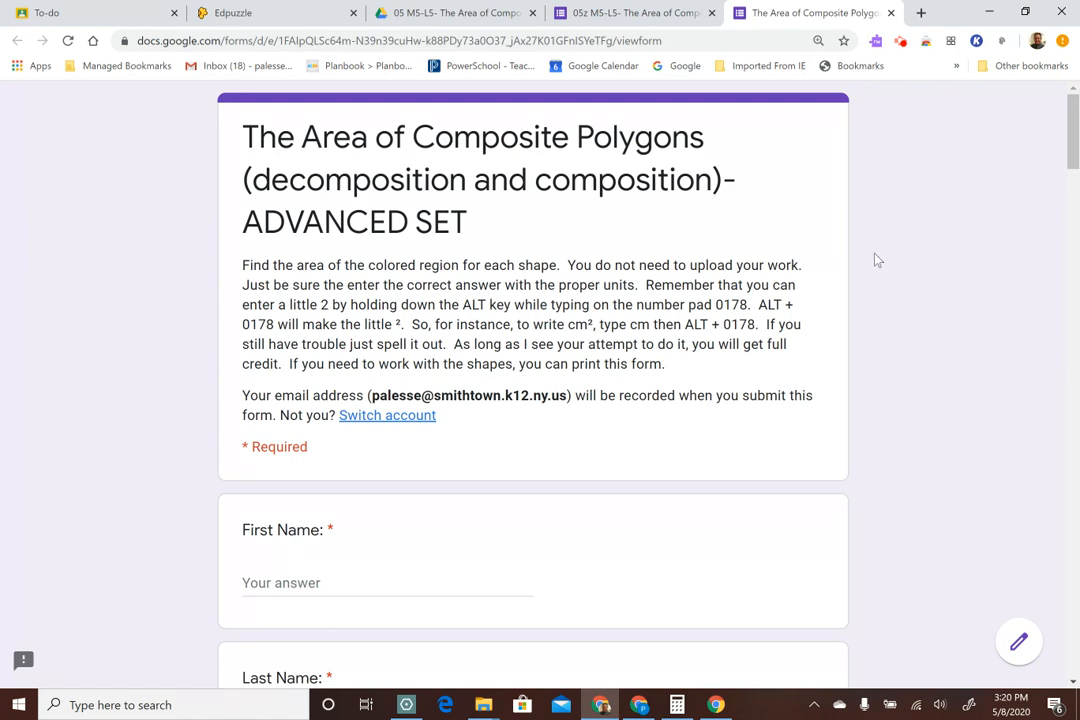
Look through the Area of Composite Polygons ADVANCED SET form, from its instructions and name fields through the colored-region questions
scroll(889, 314, down, 7)
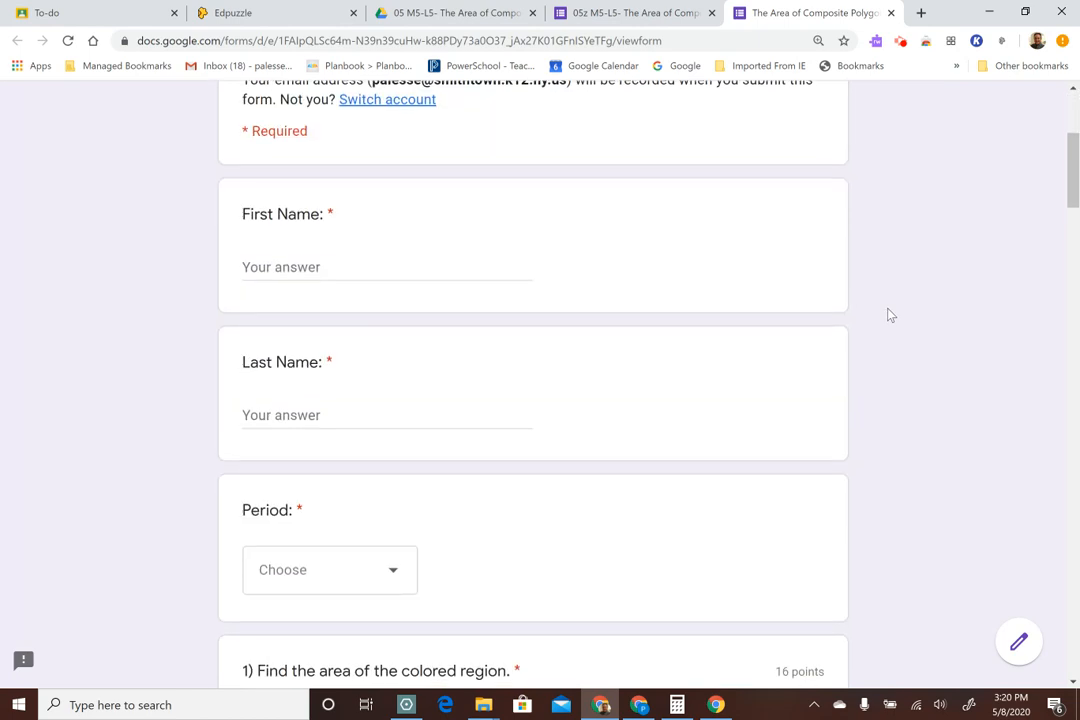
scroll(891, 315, down, 2)
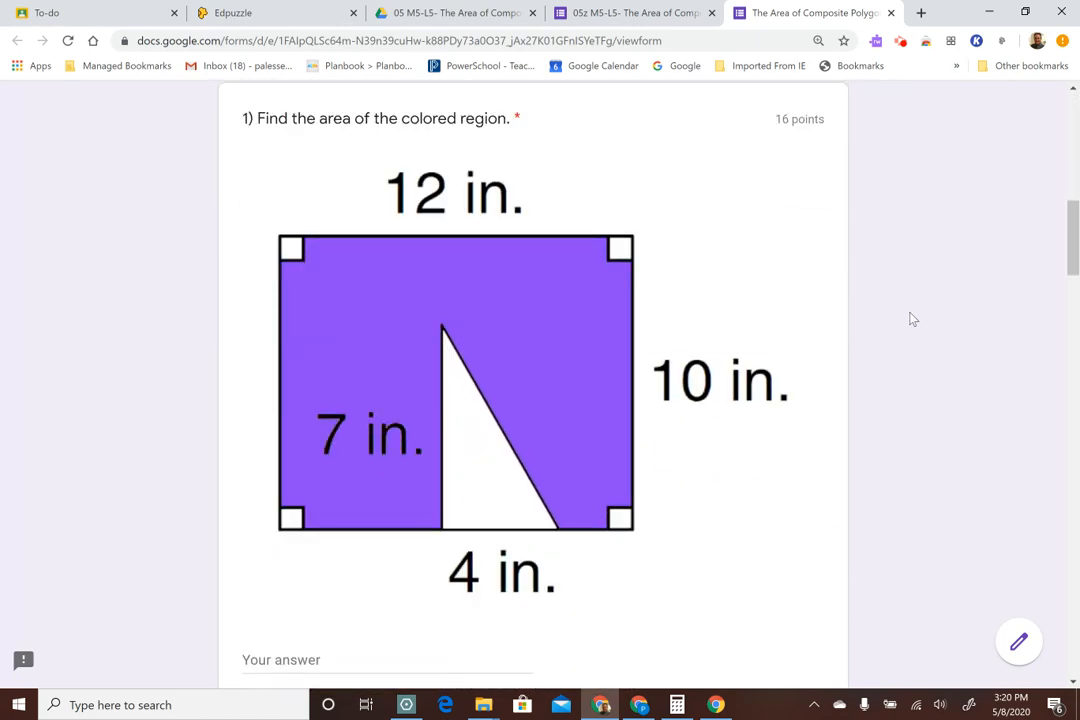
scroll(909, 326, down, 4)
scroll(909, 322, down, 13)
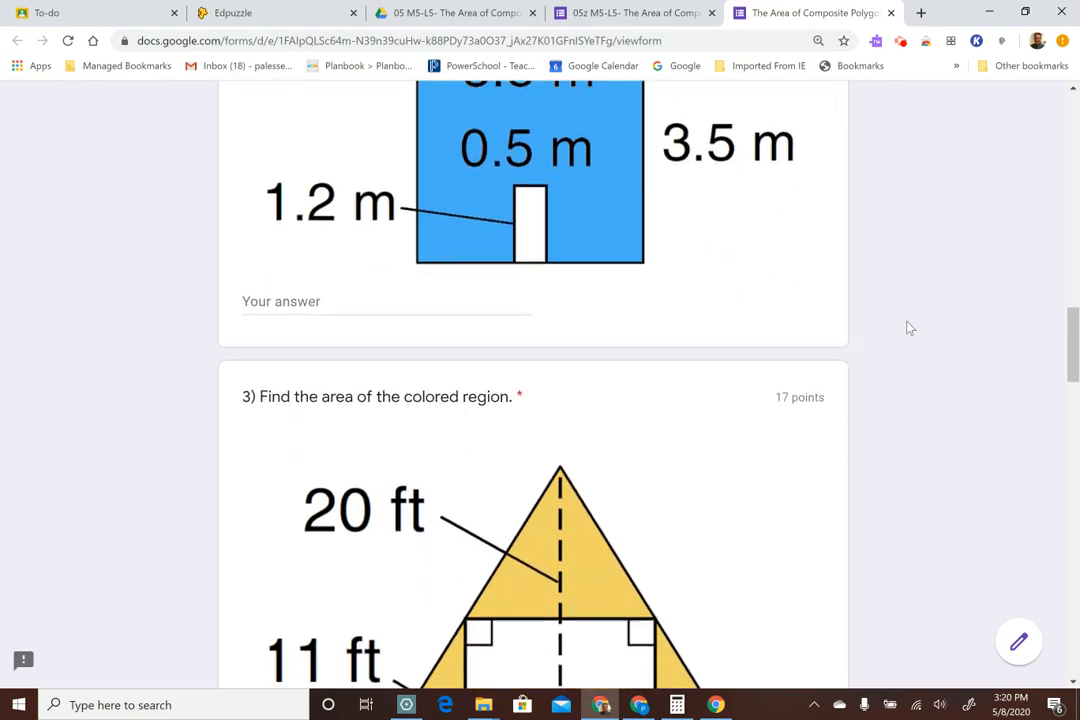
scroll(909, 330, down, 12)
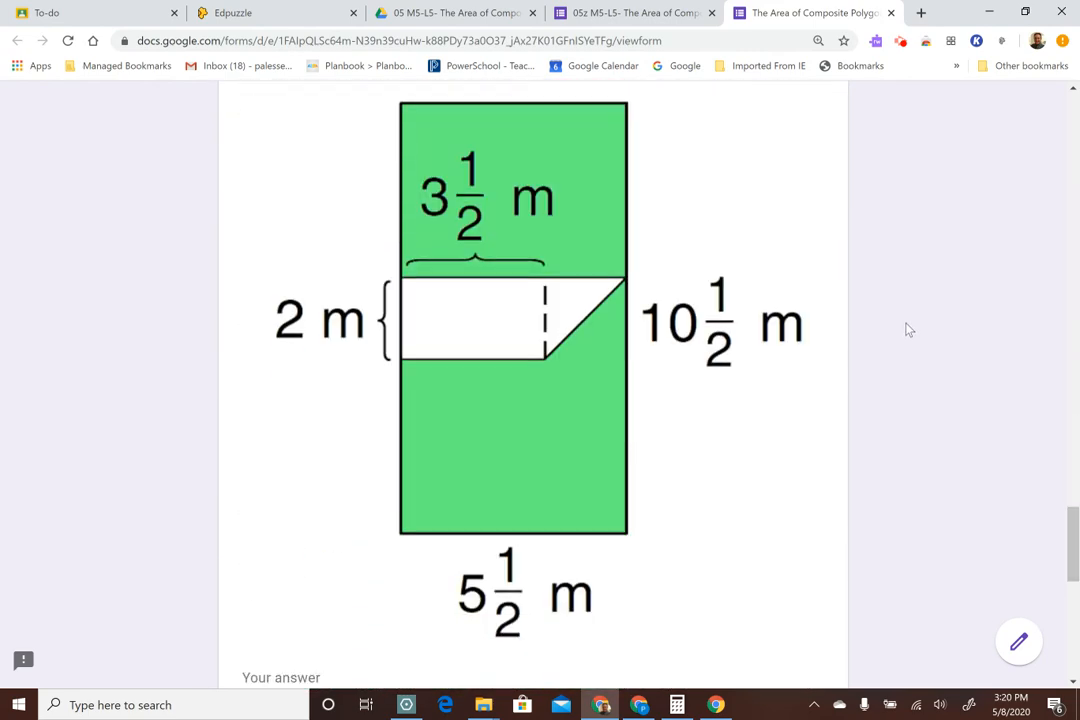
scroll(909, 345, up, 20)
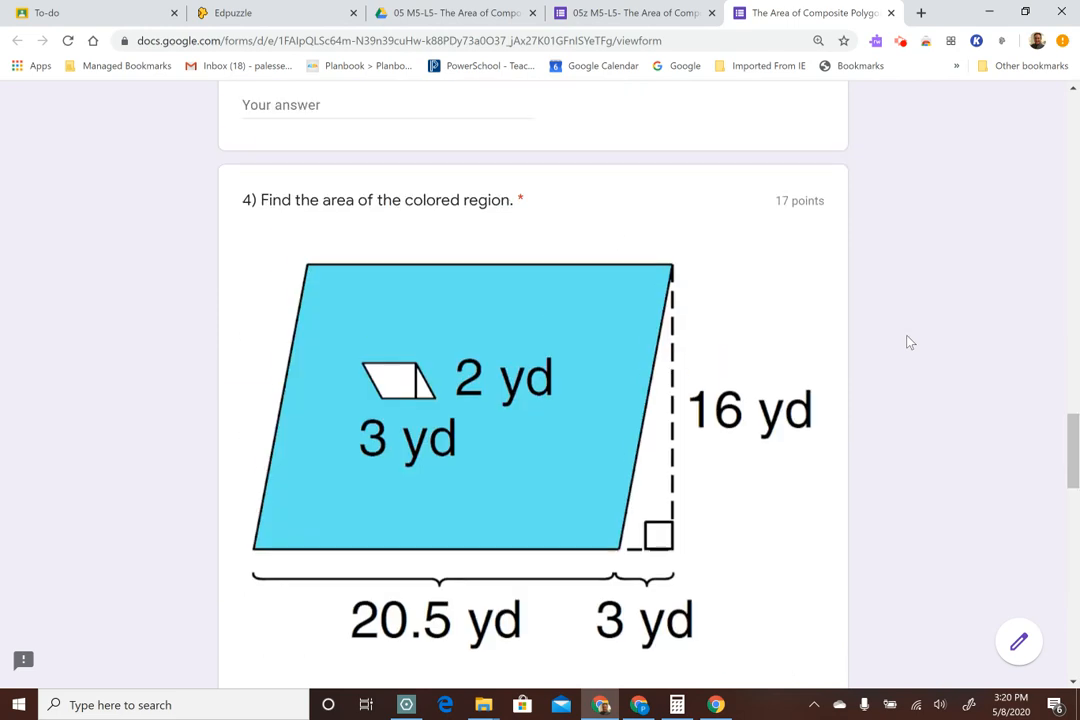
scroll(909, 342, up, 8)
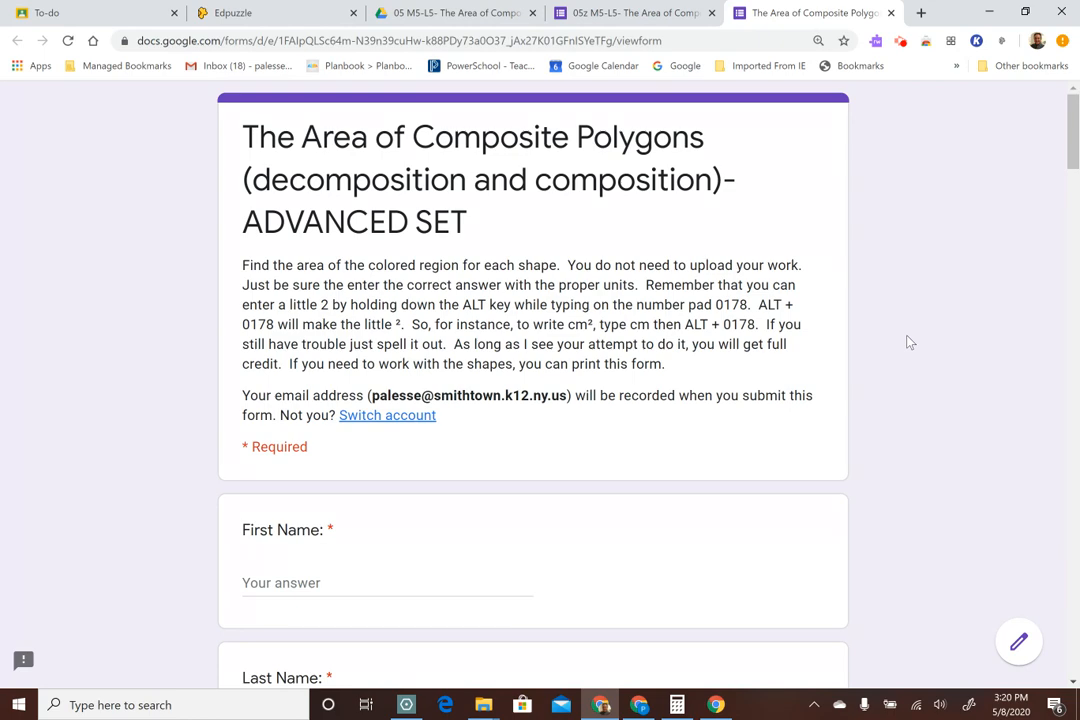
scroll(904, 338, down, 20)
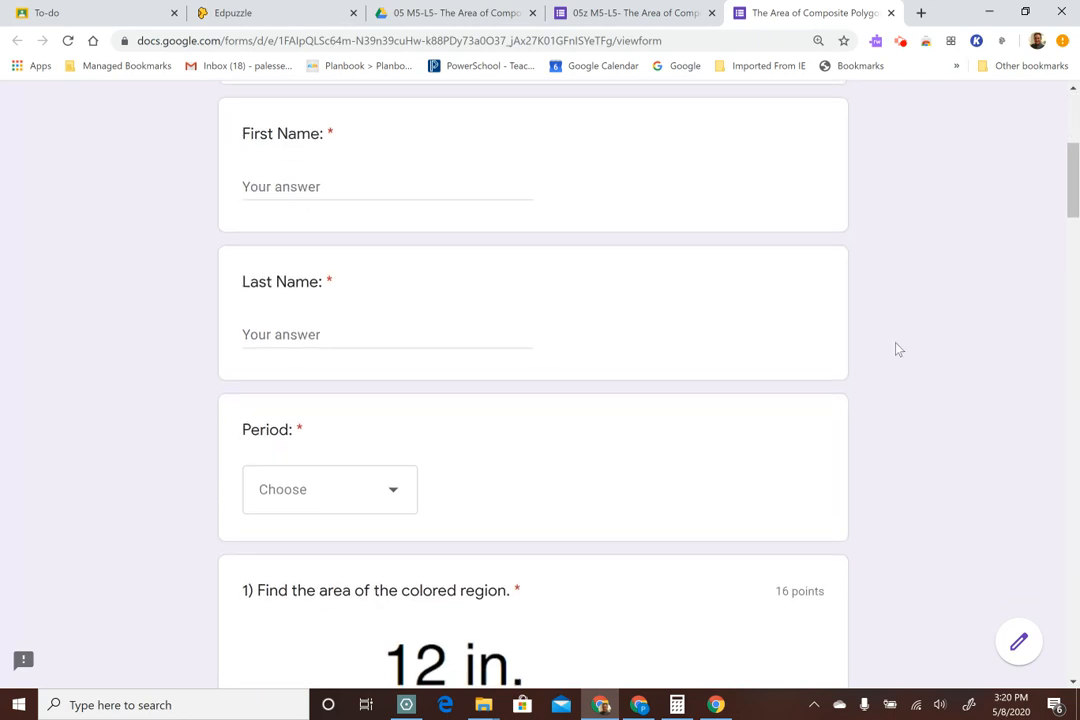
scroll(909, 365, down, 13)
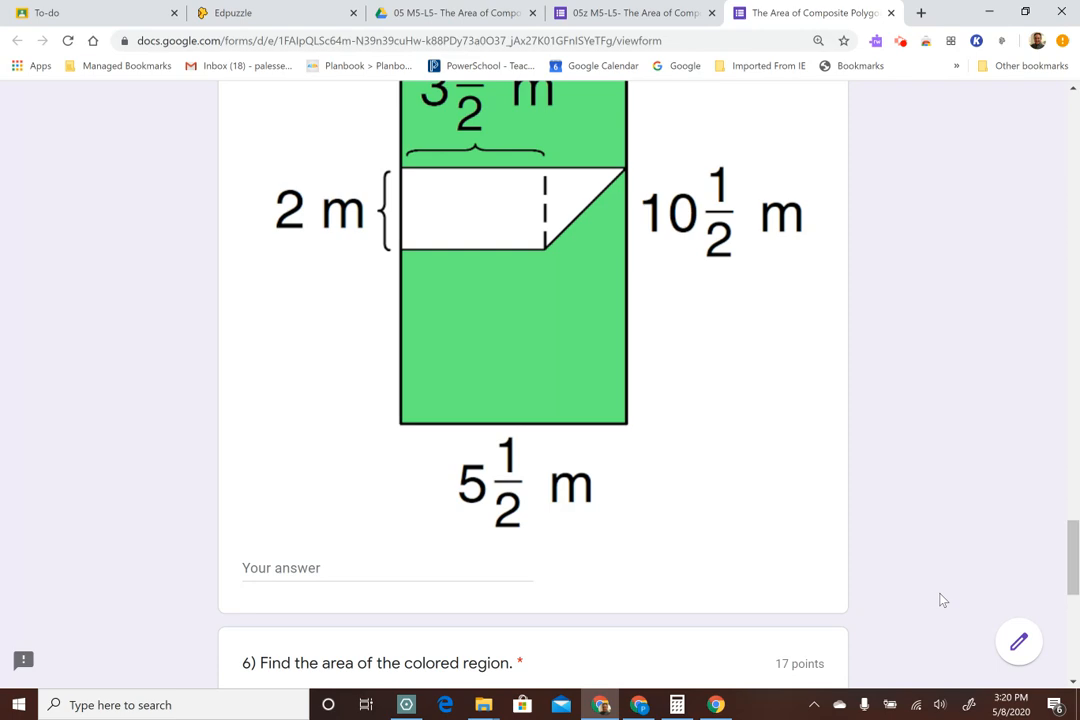
scroll(935, 540, up, 20)
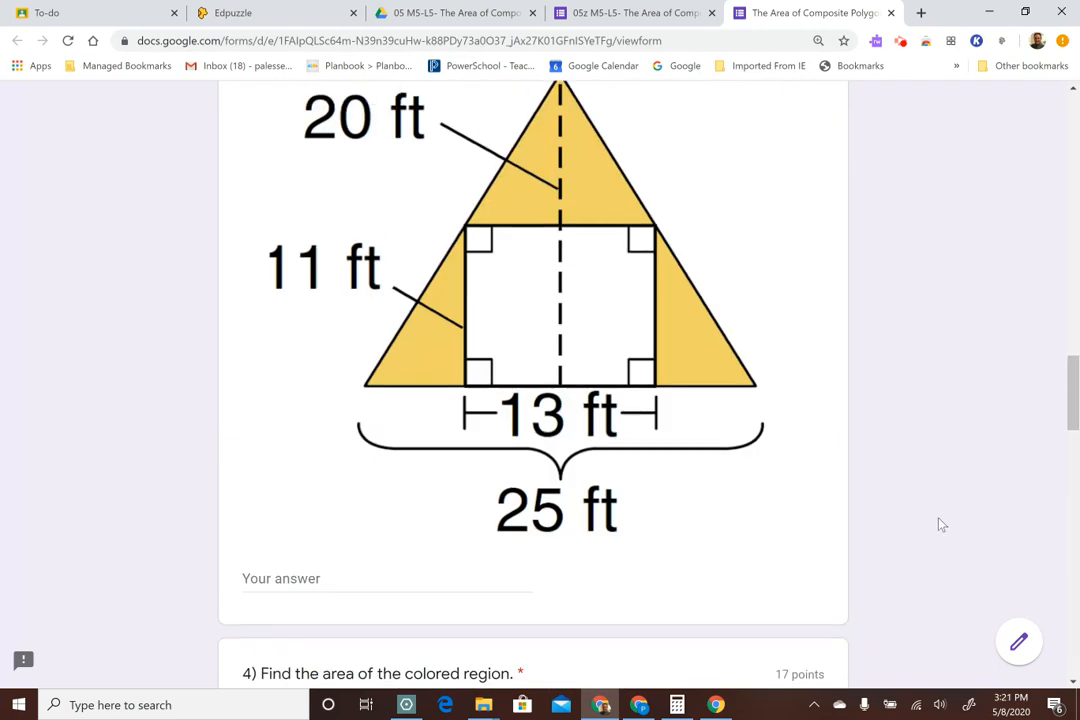
scroll(940, 524, up, 6)
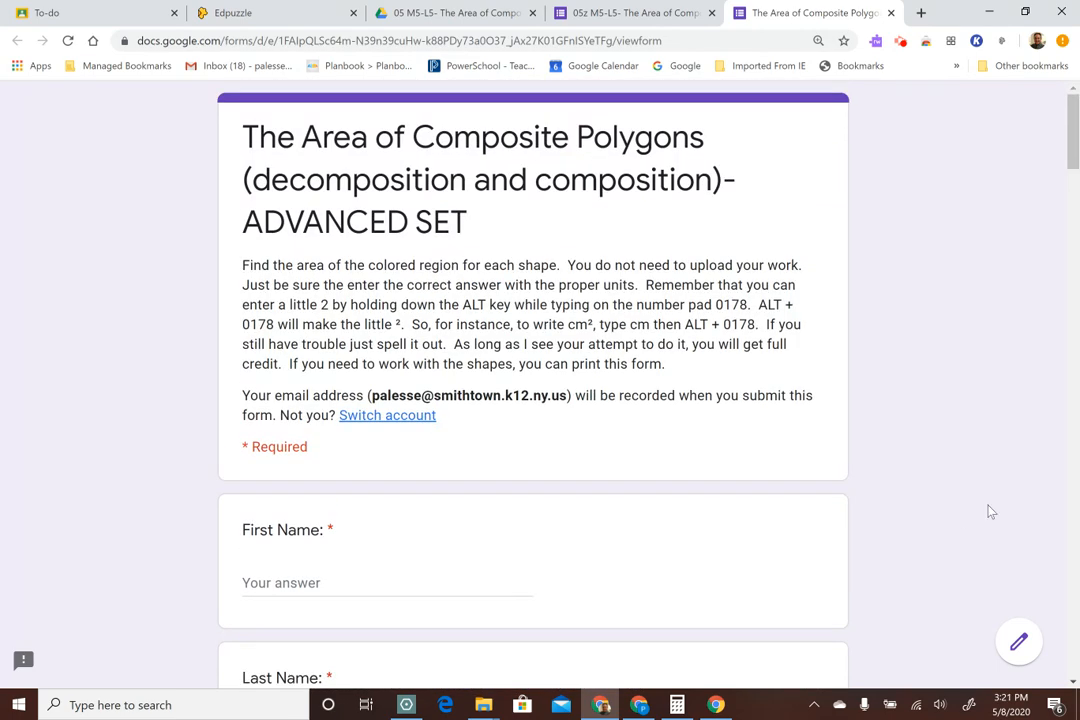
Switch to the form's responses and examine the first individual submission's answers and scores for questions 1 to 3
click(631, 14)
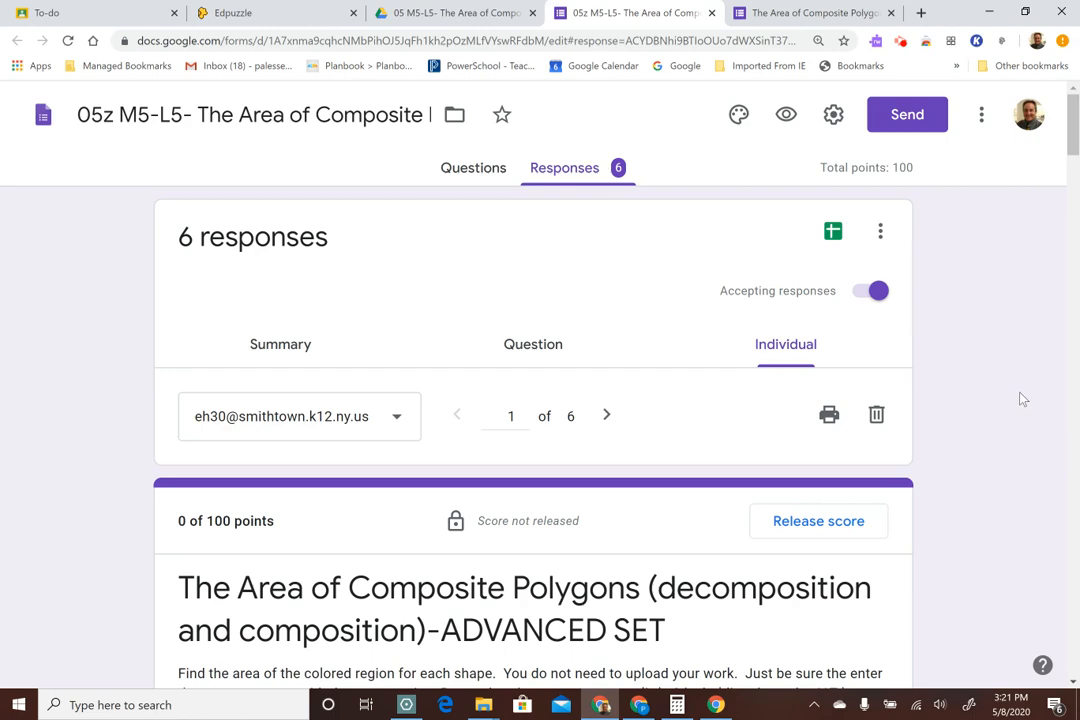
scroll(1015, 390, down, 2)
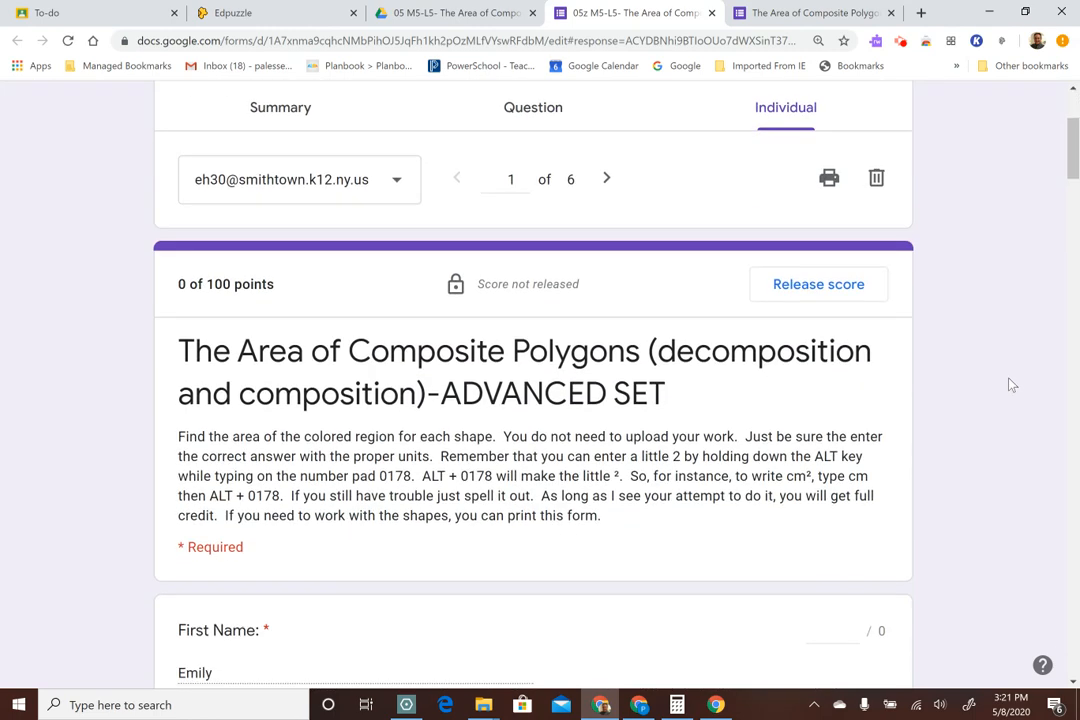
scroll(1008, 386, up, 2)
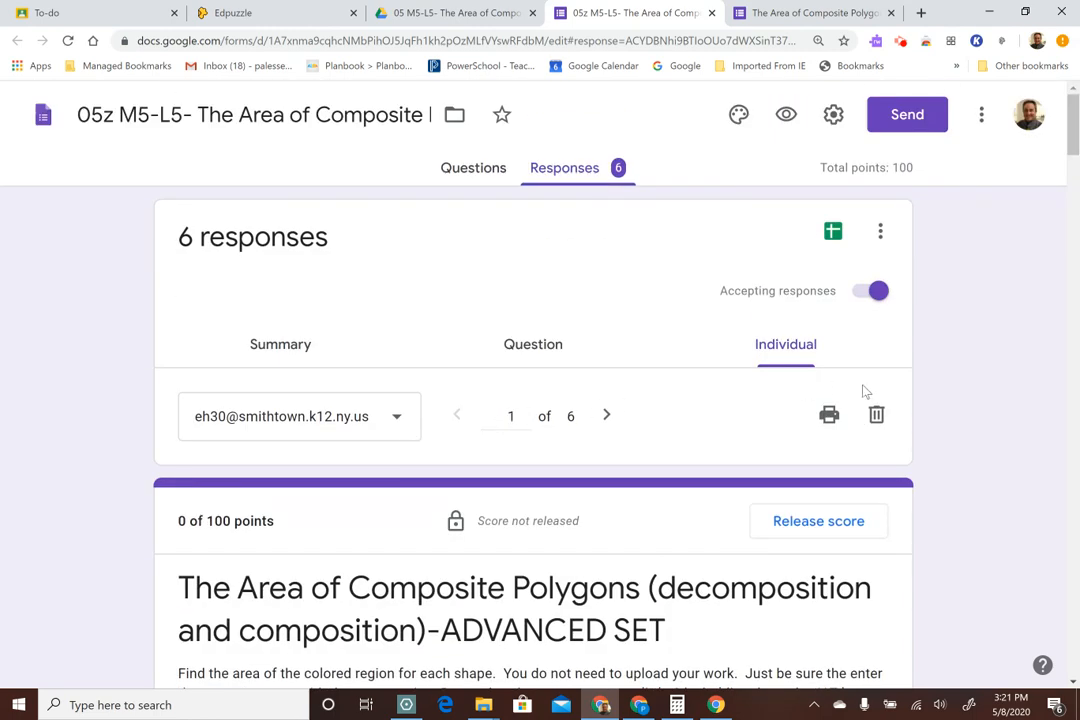
scroll(866, 392, down, 8)
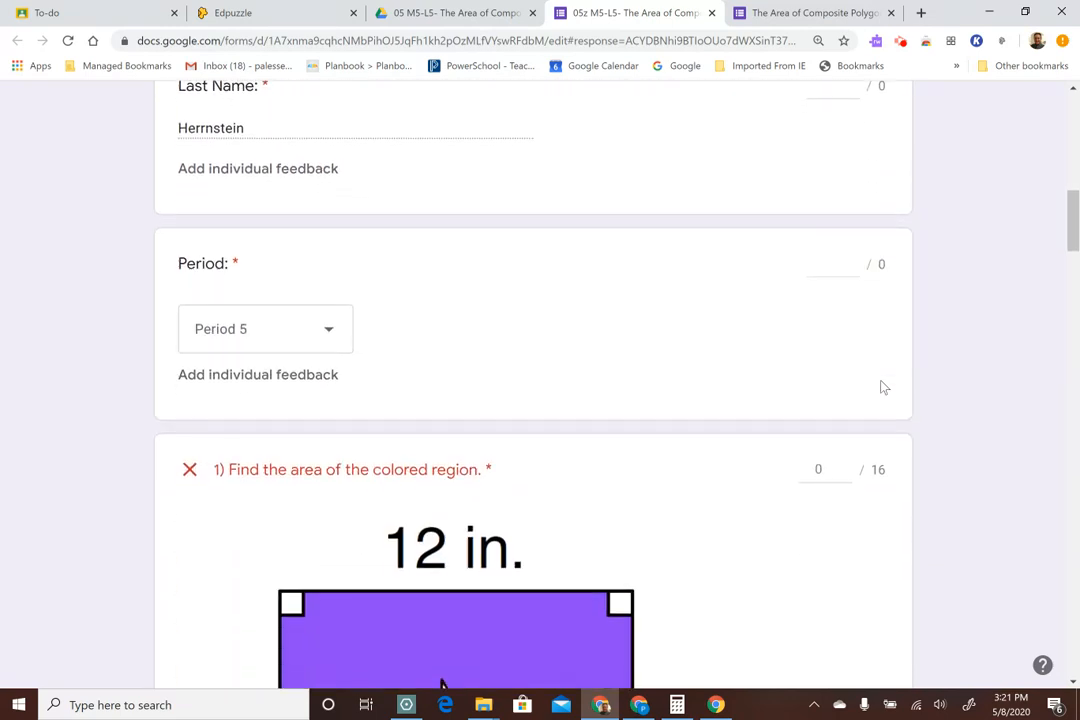
scroll(883, 387, down, 5)
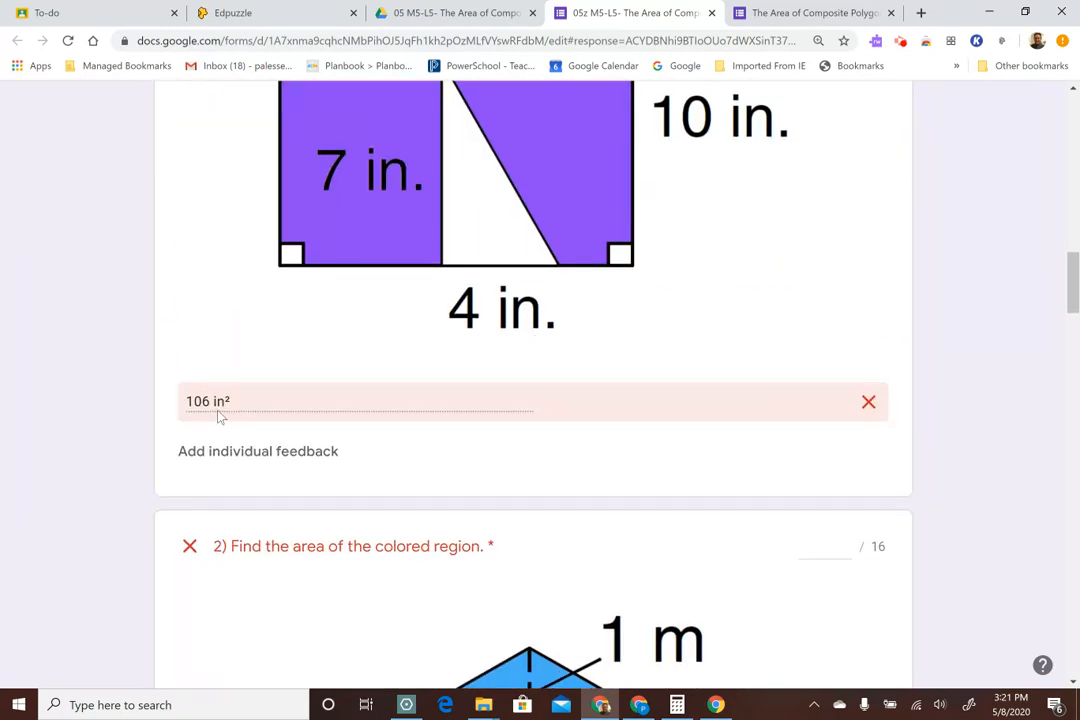
scroll(451, 380, up, 2)
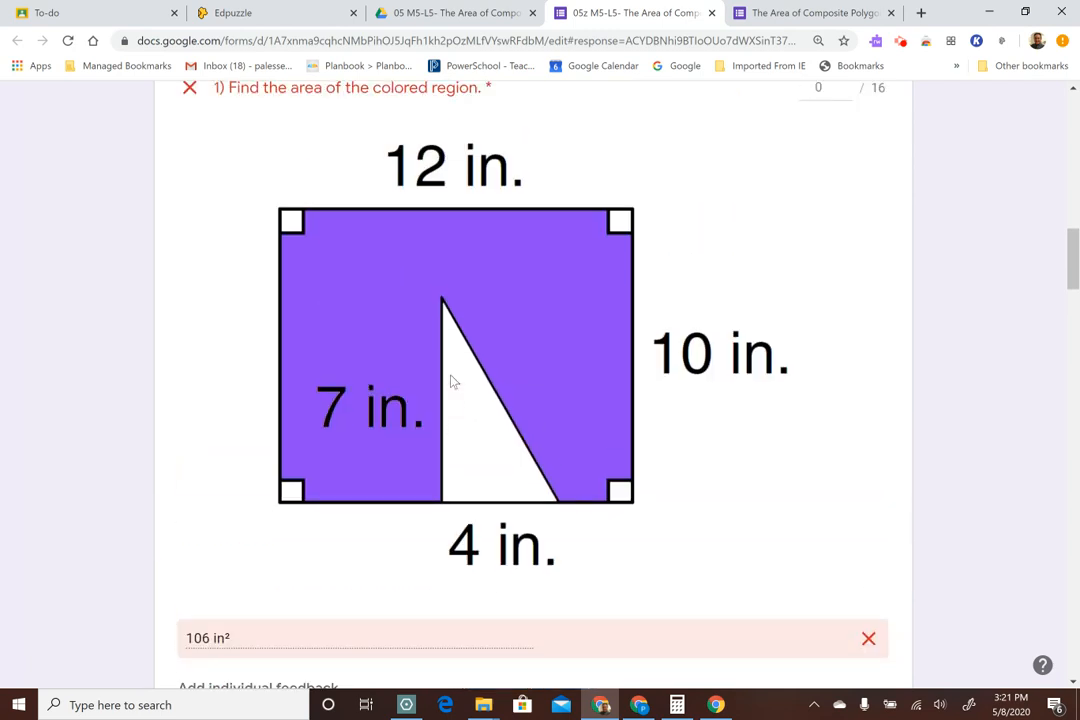
scroll(713, 426, down, 1)
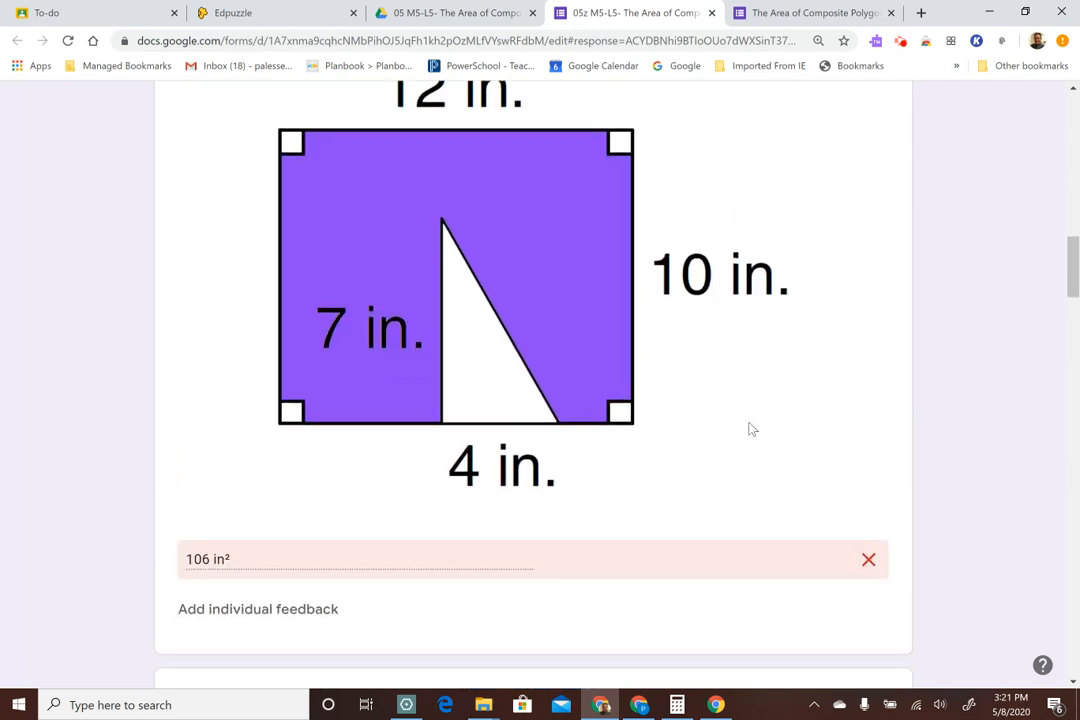
scroll(946, 433, up, 3)
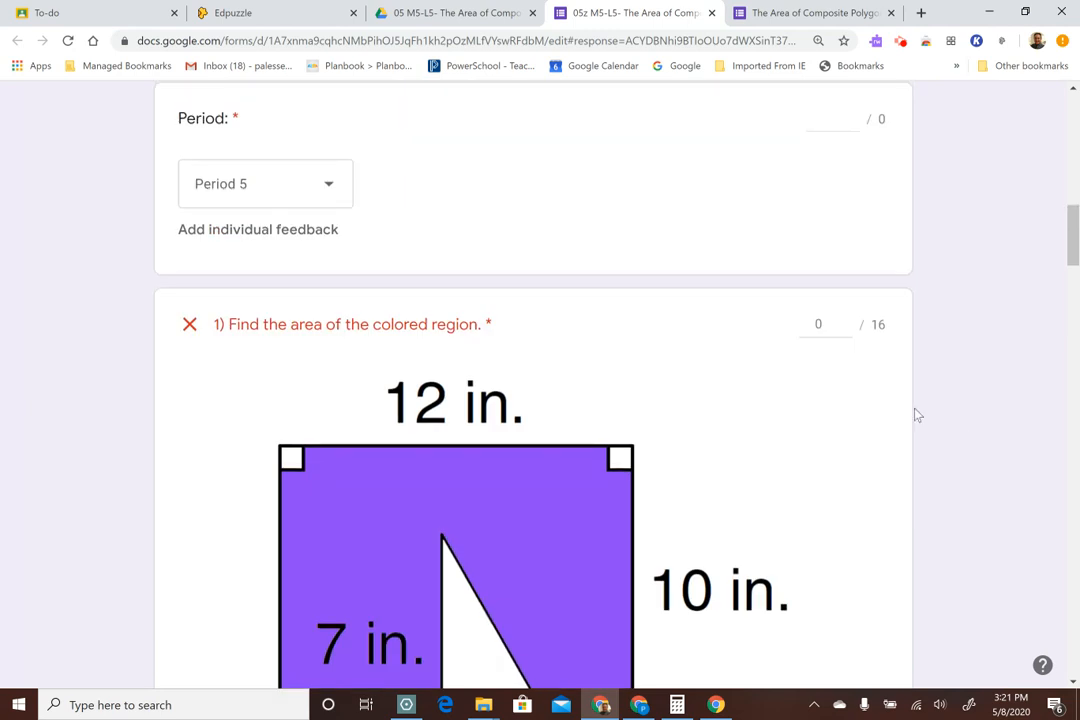
scroll(965, 445, down, 1)
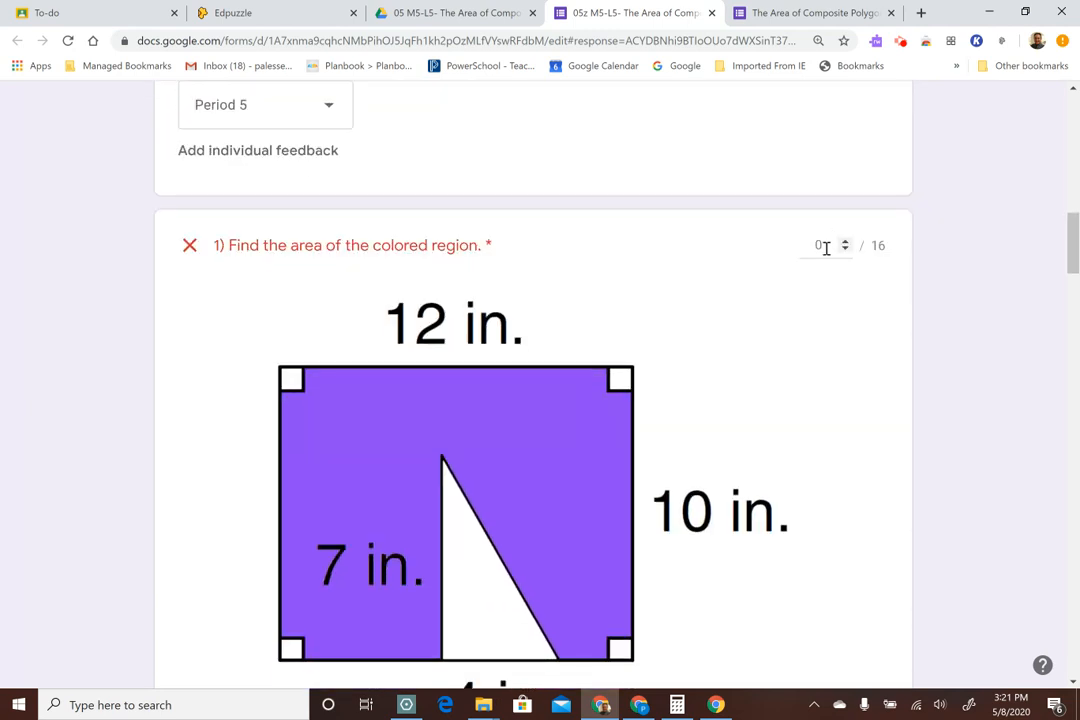
scroll(923, 308, down, 10)
scroll(930, 322, down, 3)
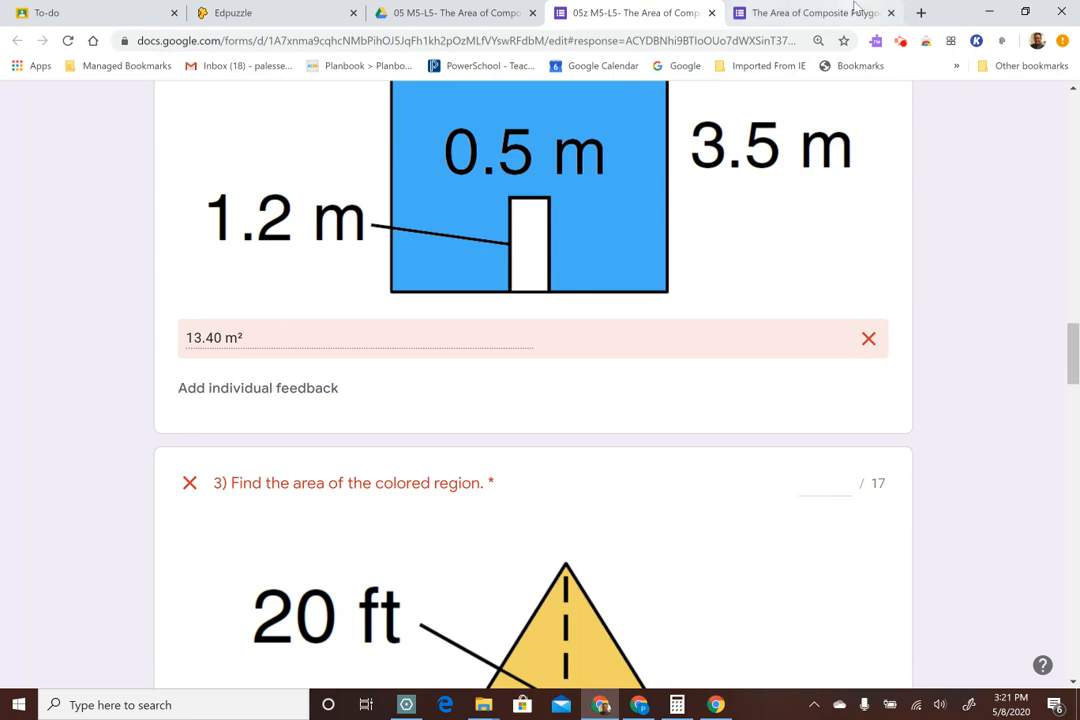
scroll(950, 420, down, 1)
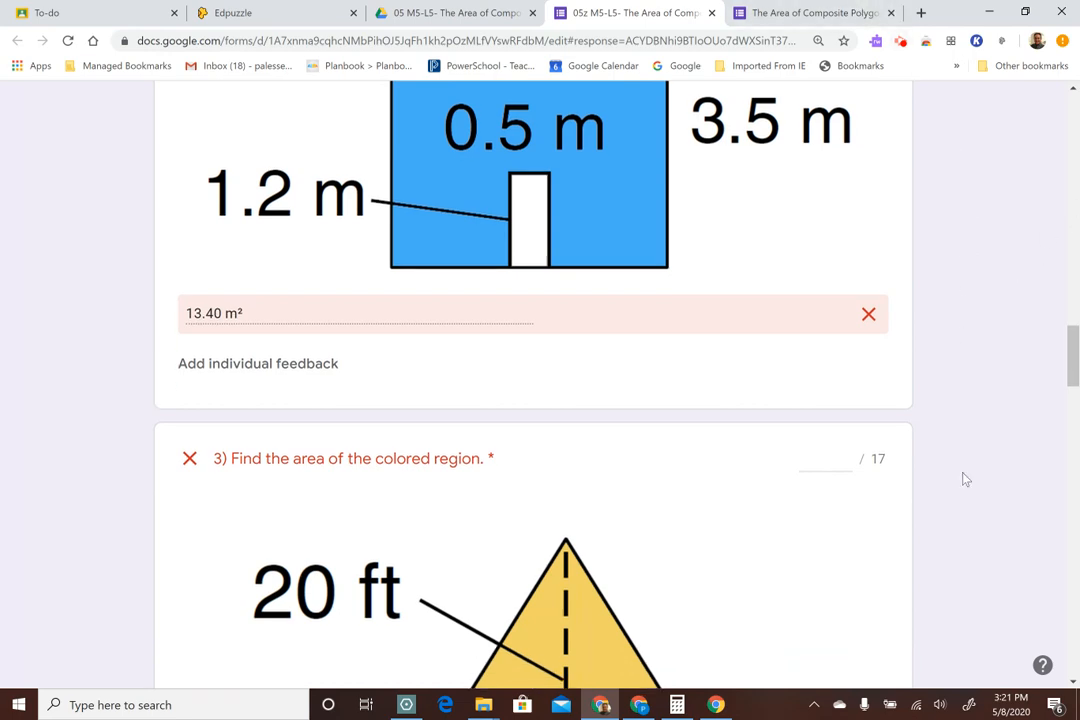
scroll(975, 500, up, 8)
scroll(984, 455, up, 15)
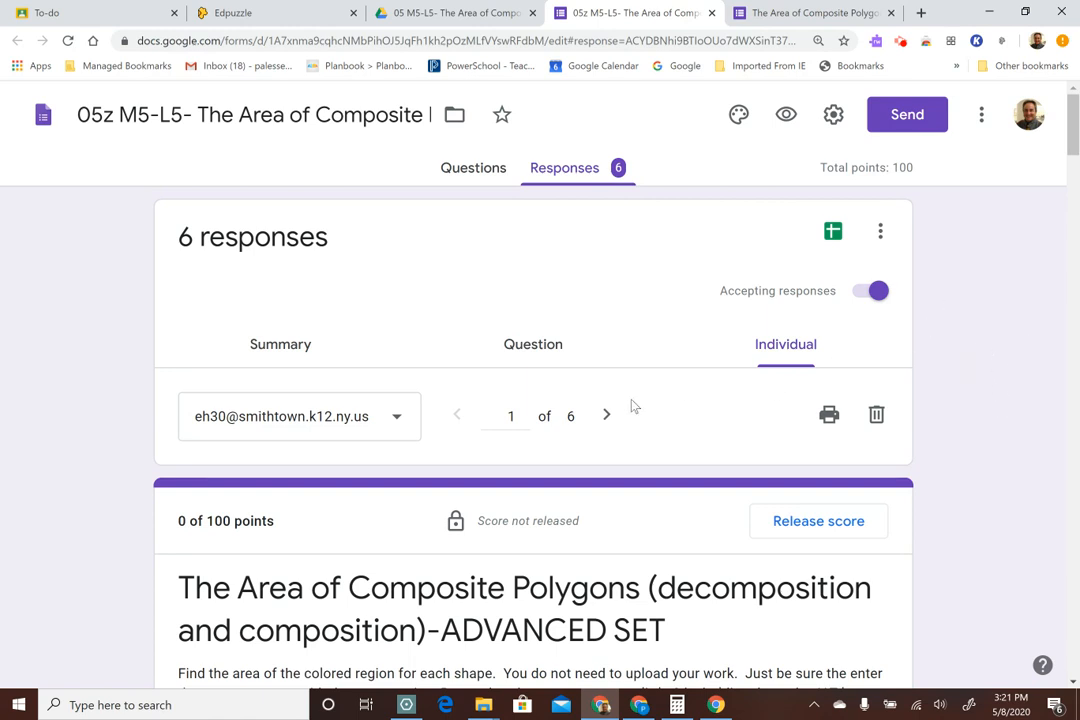
Display the responses by question and advance to question 1, "Find the area of the colored region."
click(530, 352)
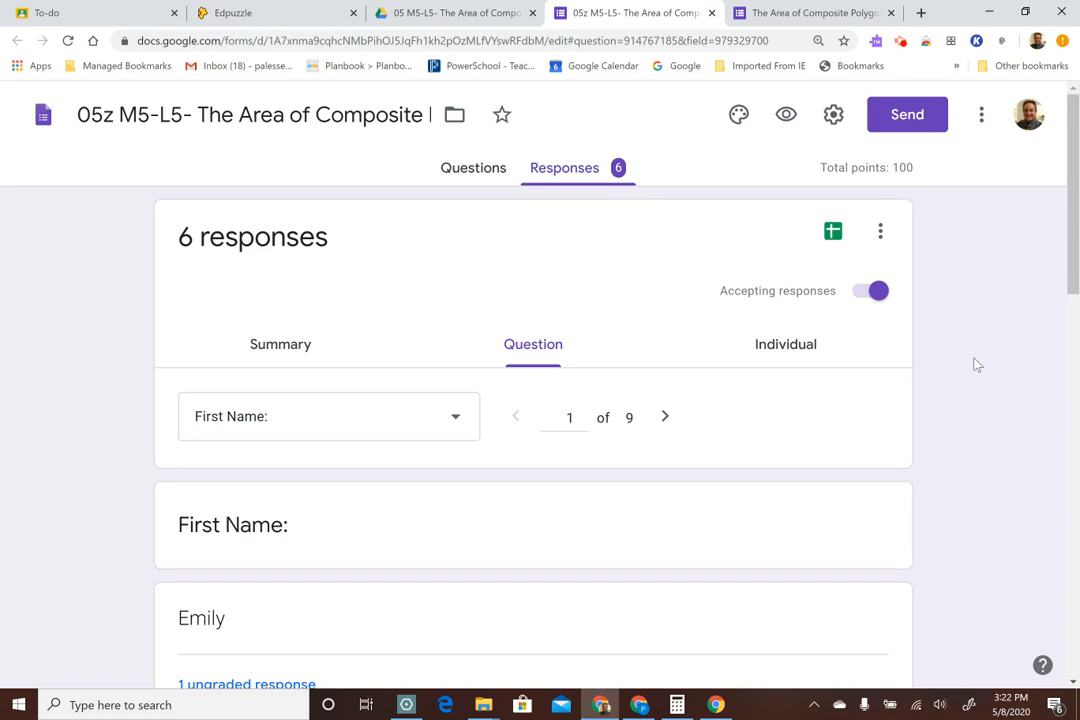
scroll(890, 330, down, 3)
scroll(868, 317, down, 8)
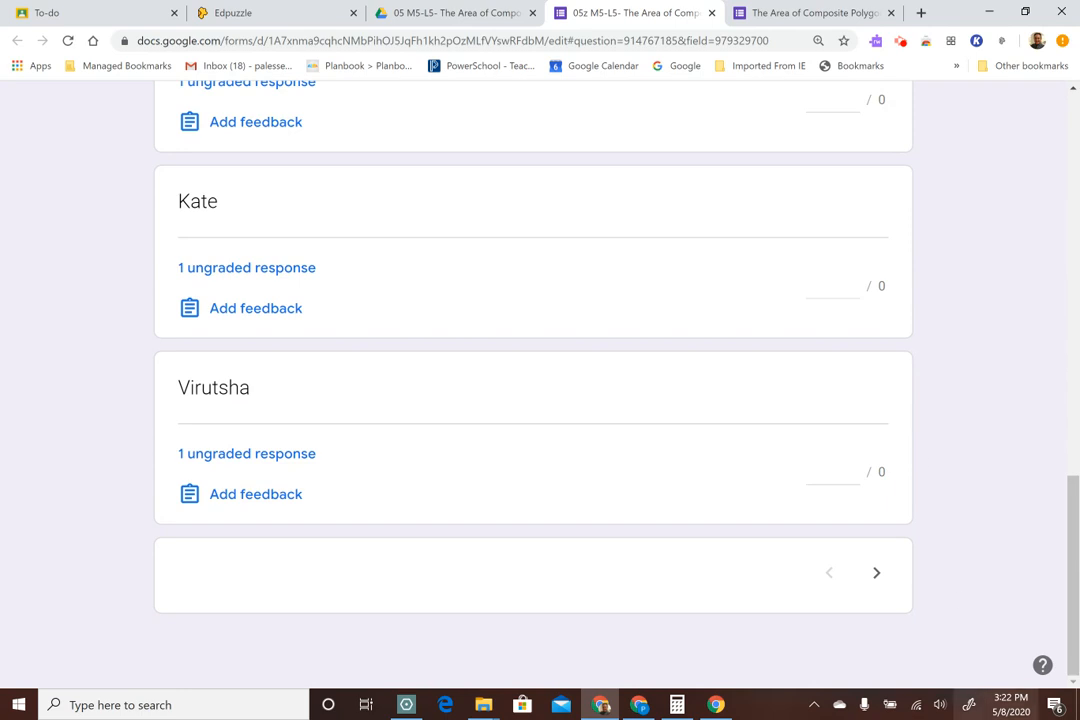
click(877, 573)
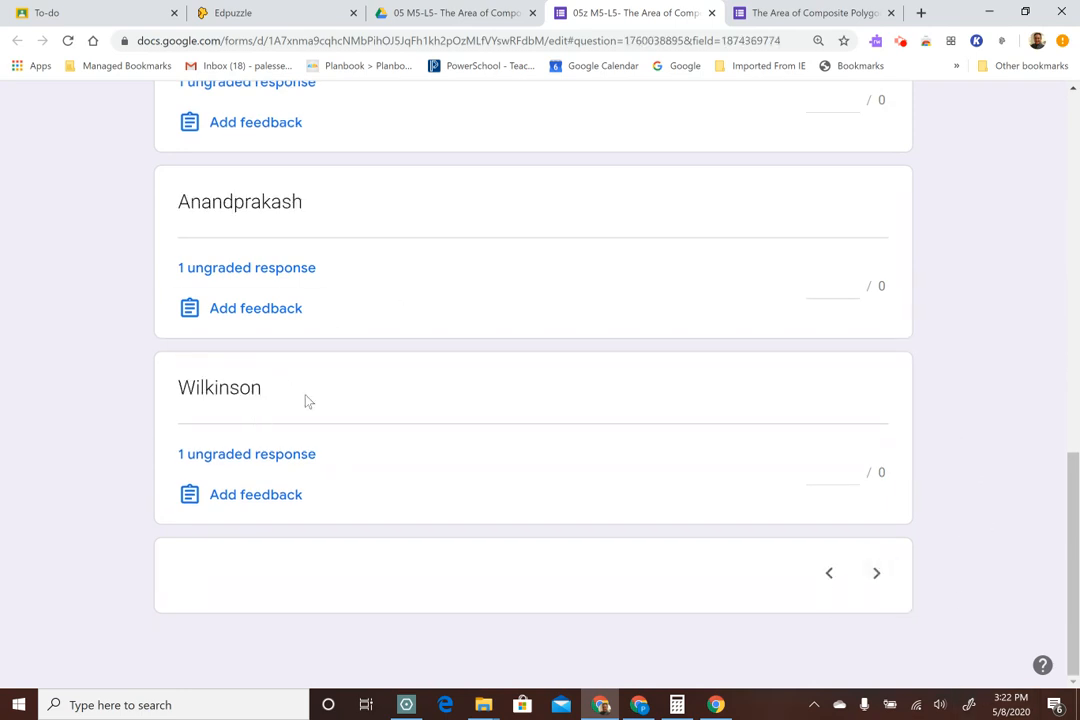
click(877, 573)
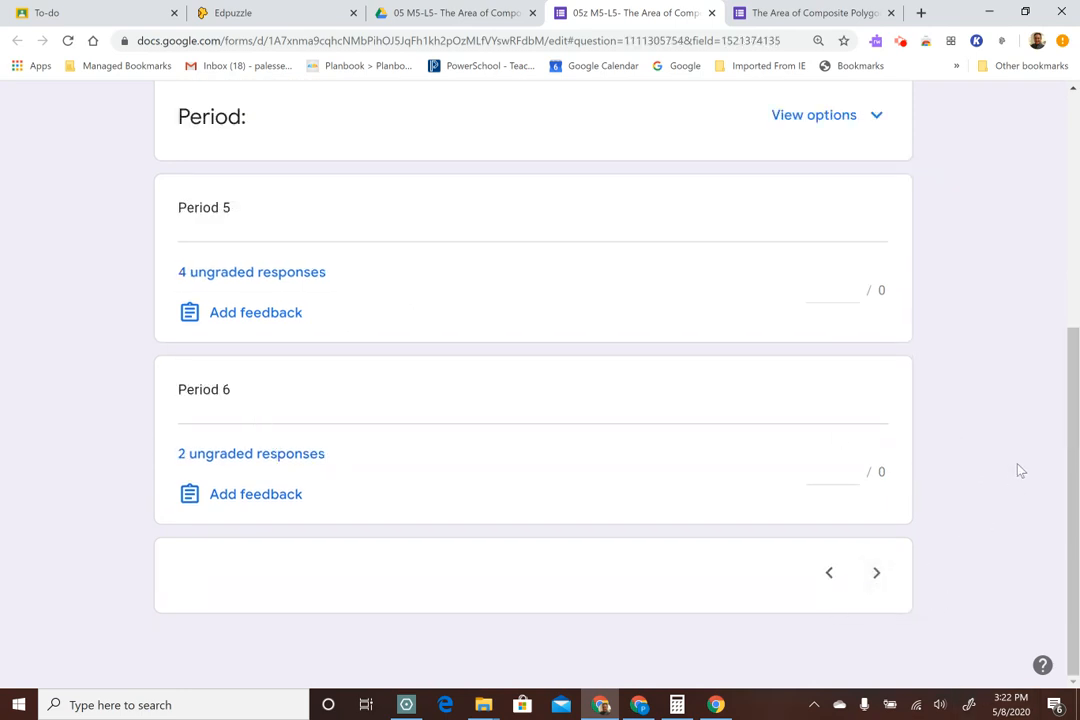
click(877, 573)
scroll(1010, 440, up, 10)
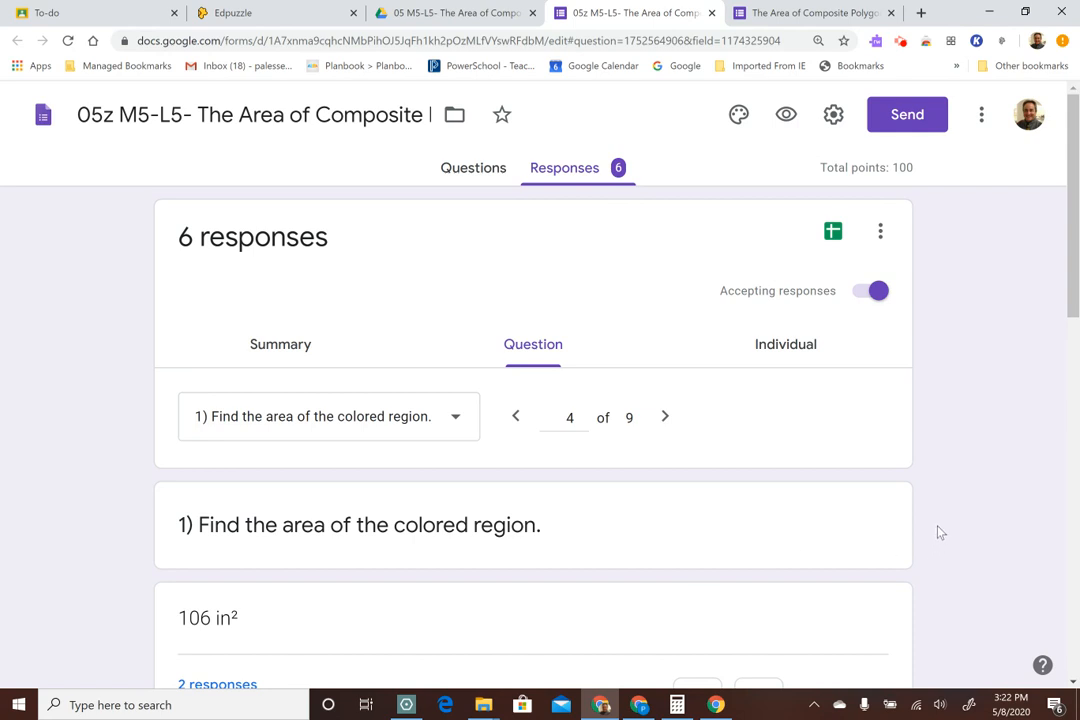
Mark the "106 in²" answer to question 1 correct for 16 points and save the grade
scroll(945, 517, down, 2)
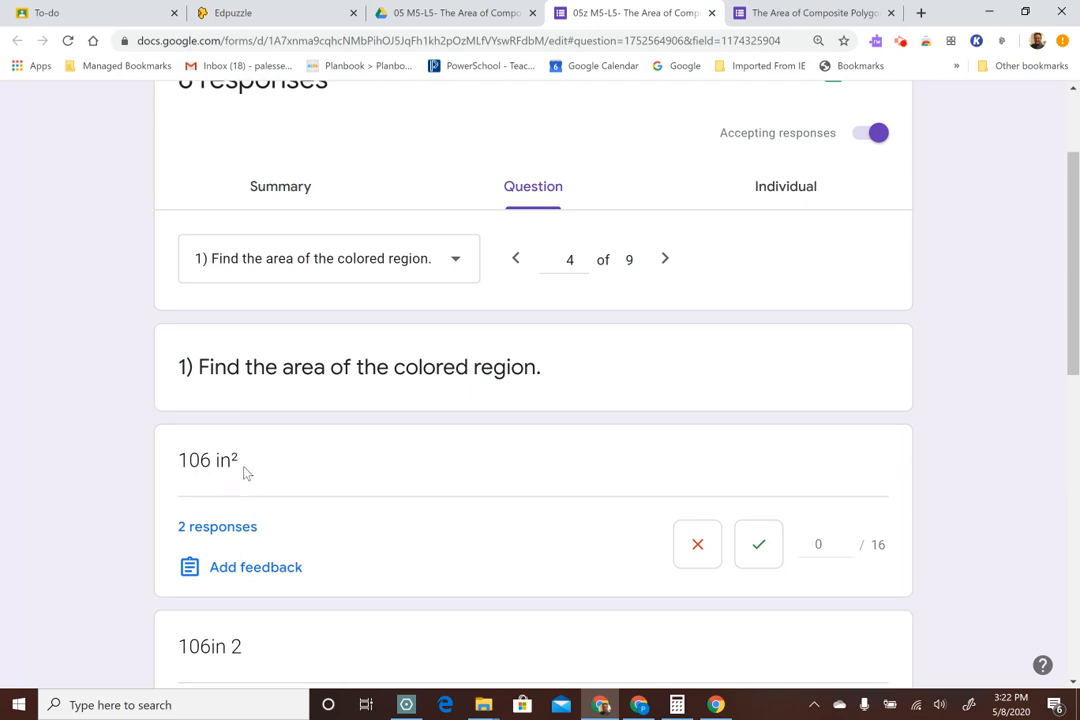
scroll(900, 362, down, 2)
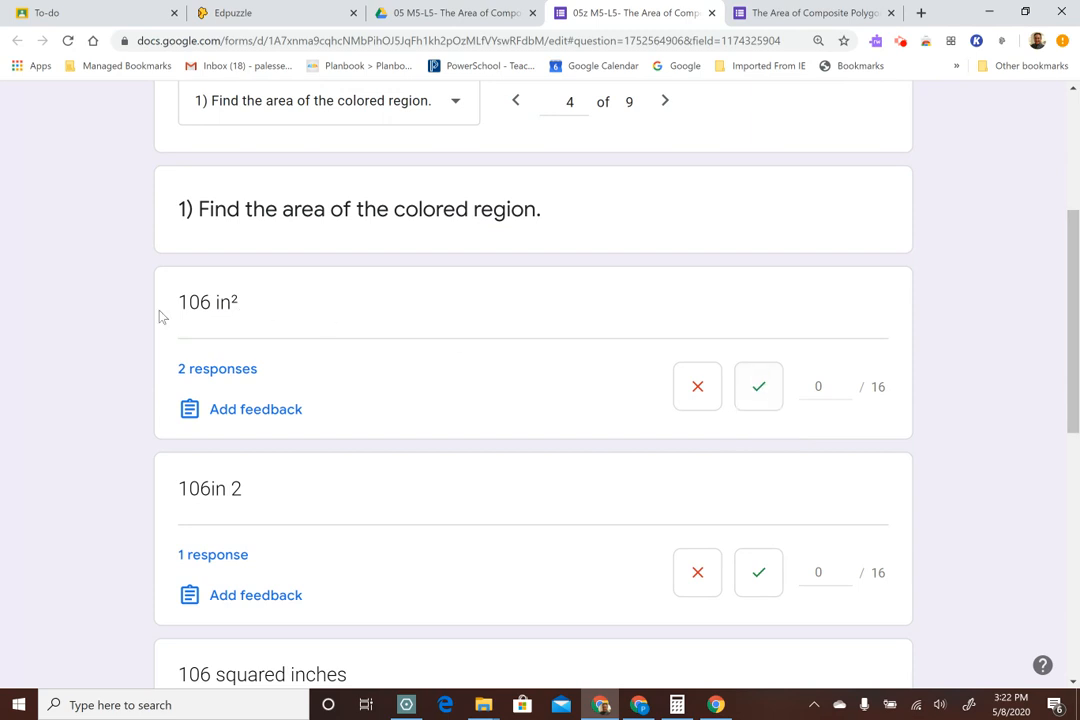
click(758, 393)
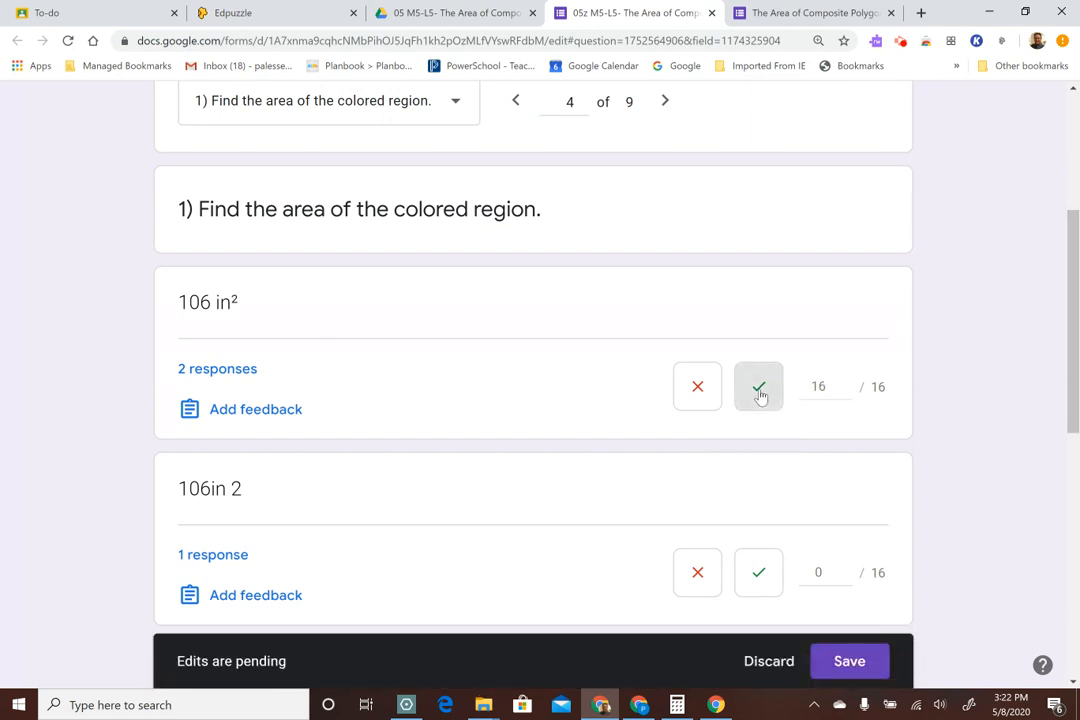
click(868, 662)
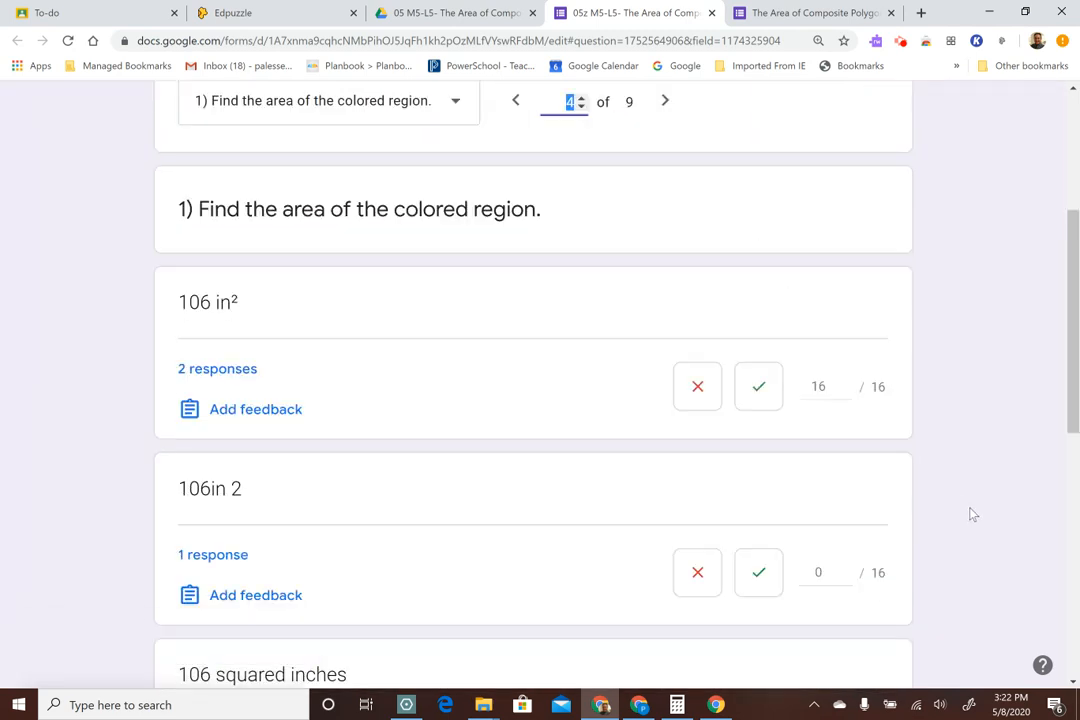
Mark the "106in 2" answer to question 1 correct for 16 points and save the edit
scroll(350, 439, down, 2)
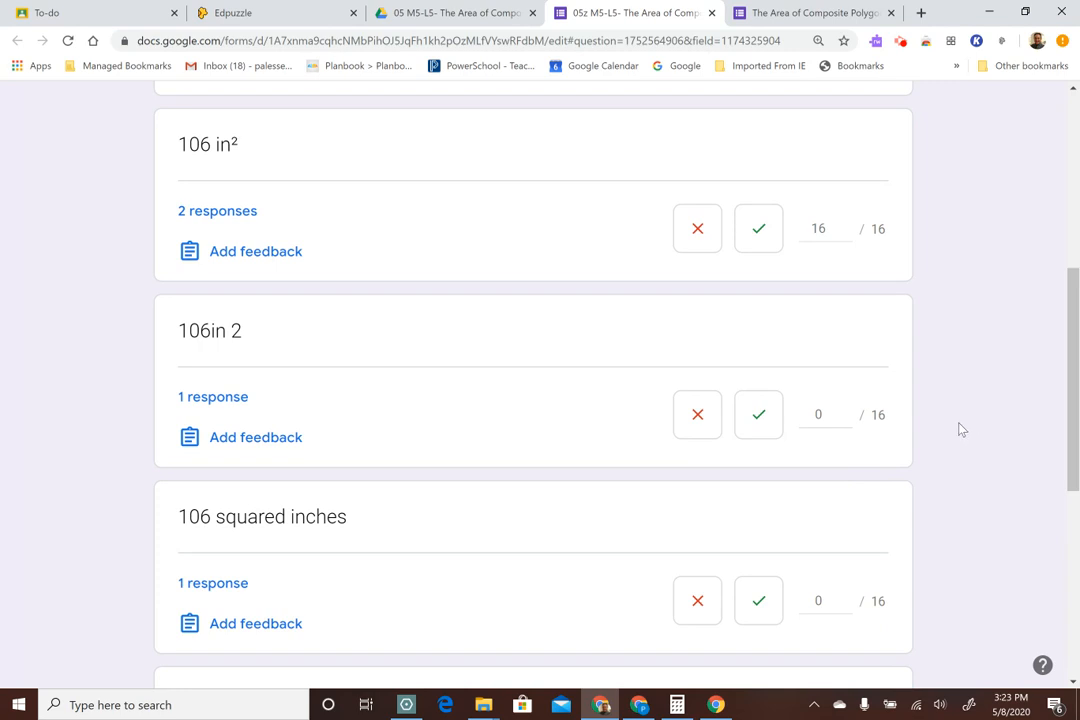
click(760, 415)
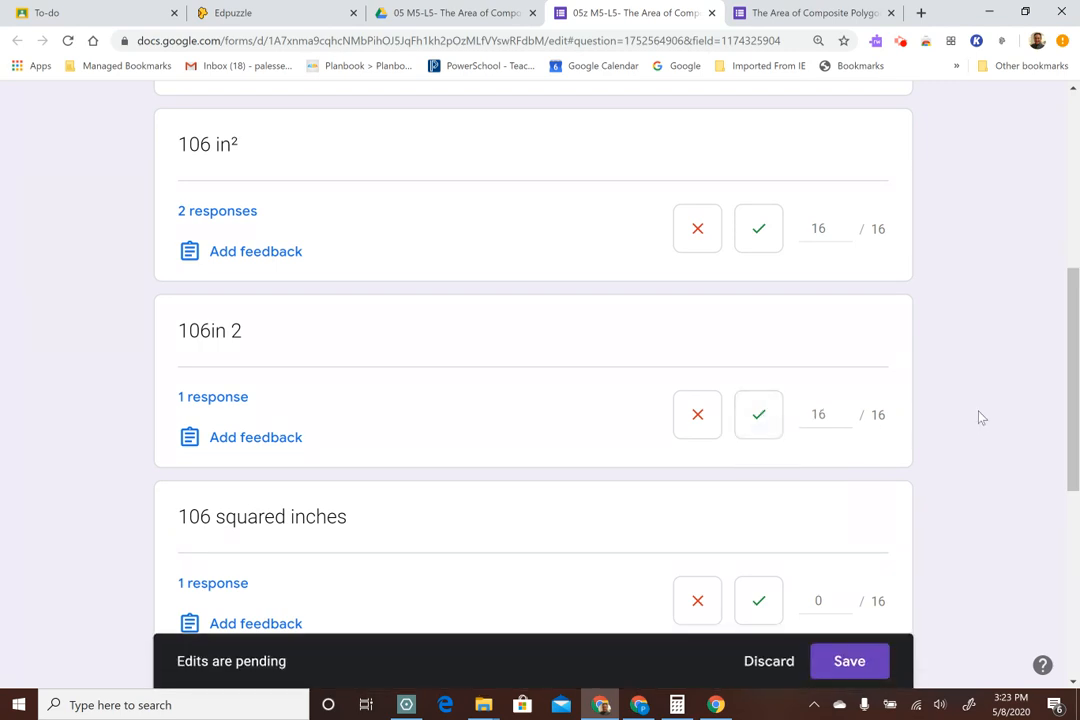
click(868, 660)
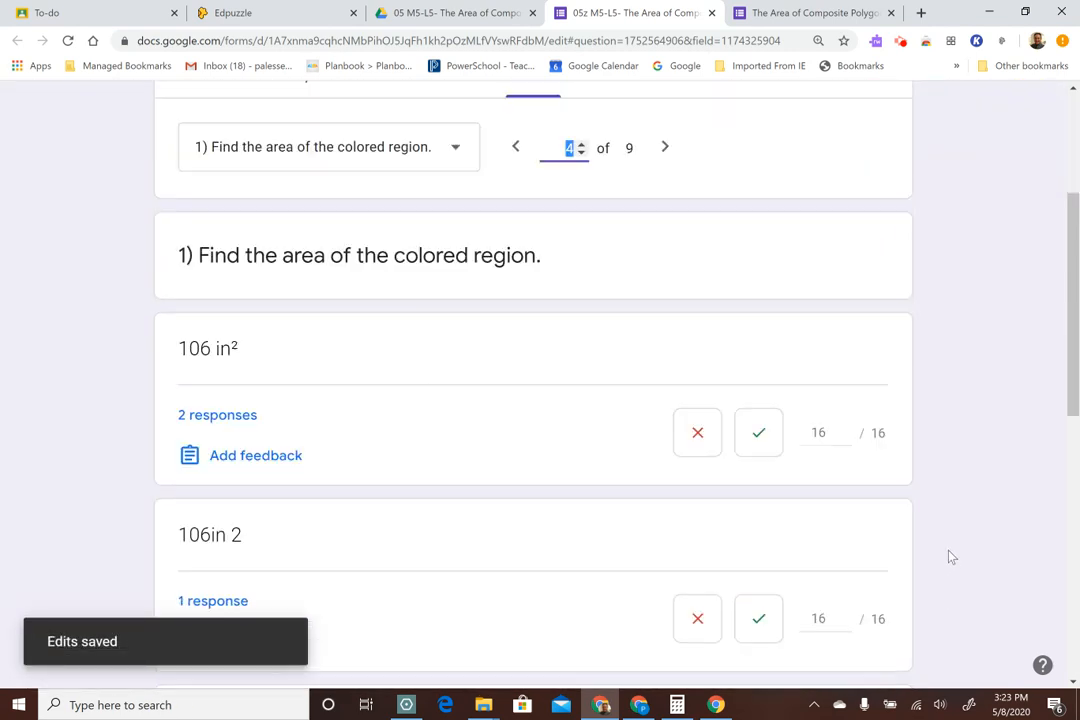
Mark the "106 squared inches" answer to question 1 correct for 16 points and save the grade
scroll(951, 557, down, 4)
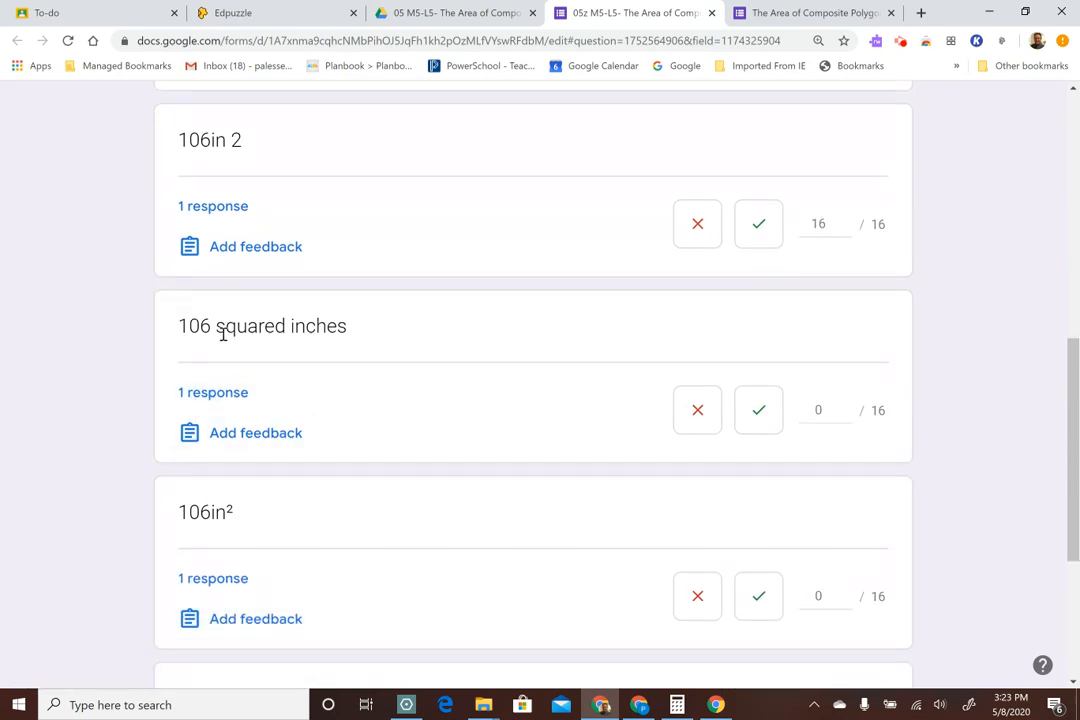
click(768, 418)
click(855, 668)
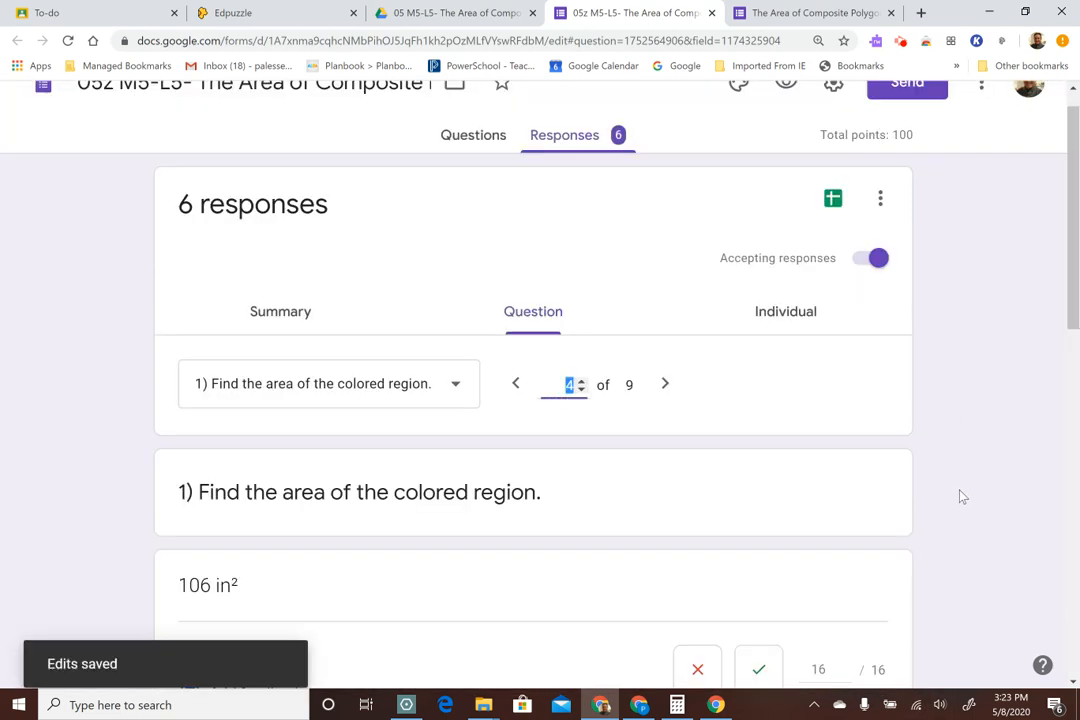
Mark the "106in²" and "106 in2" answers to question 1 correct for 16 points each and save the grades
scroll(960, 497, down, 9)
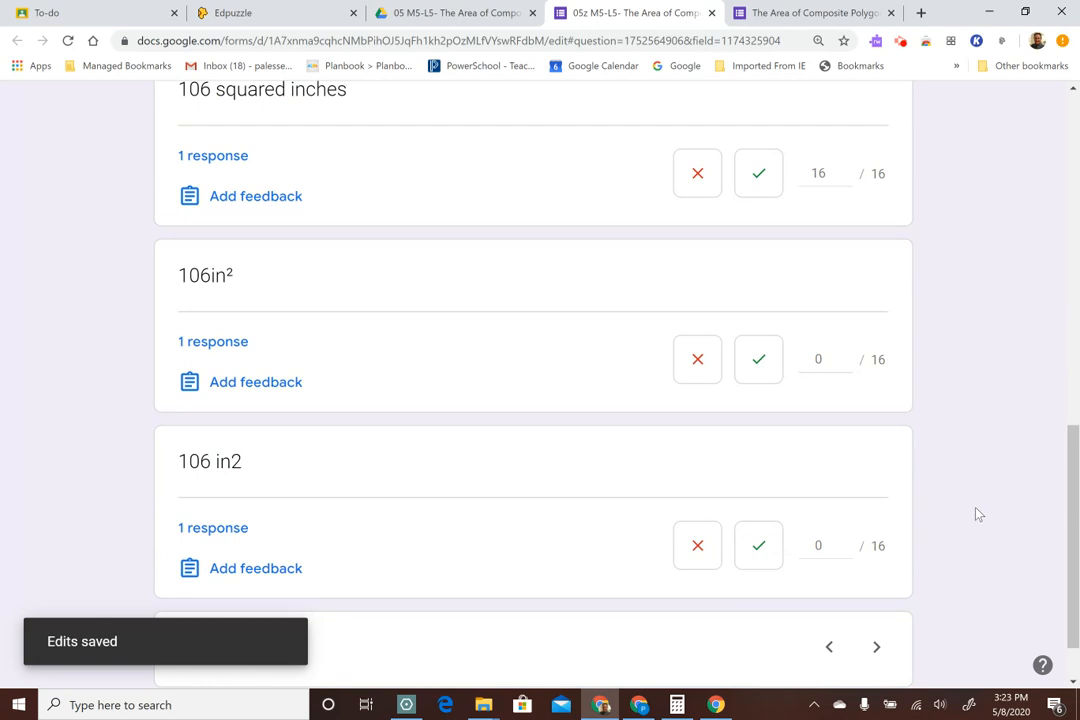
scroll(979, 514, down, 1)
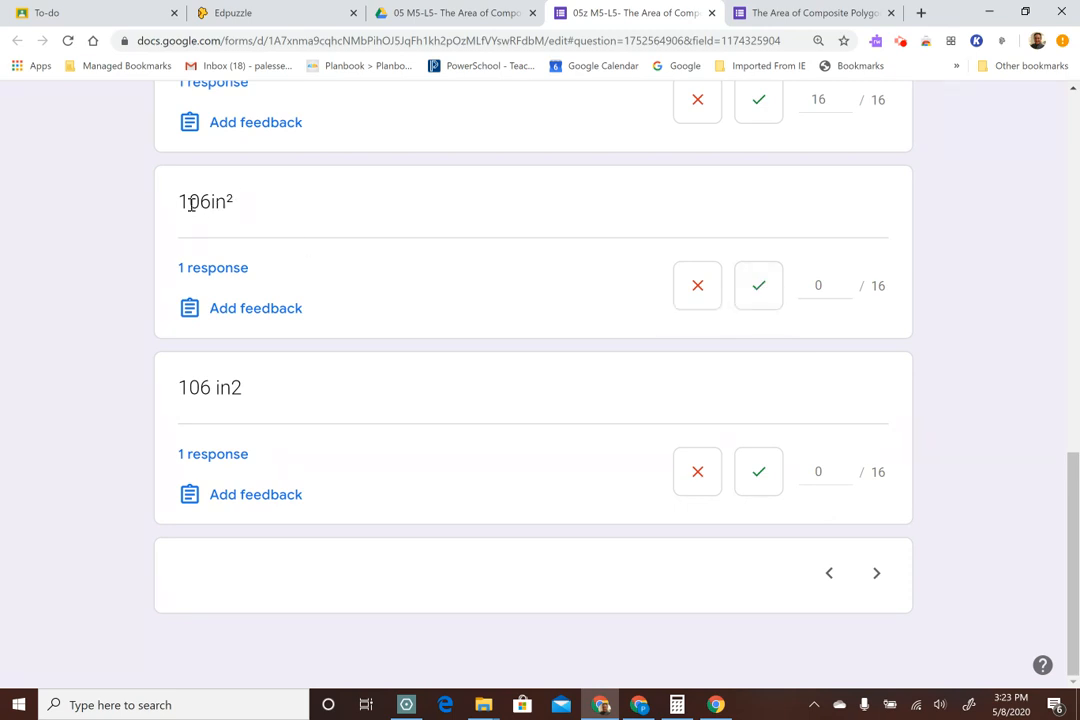
click(765, 296)
click(759, 483)
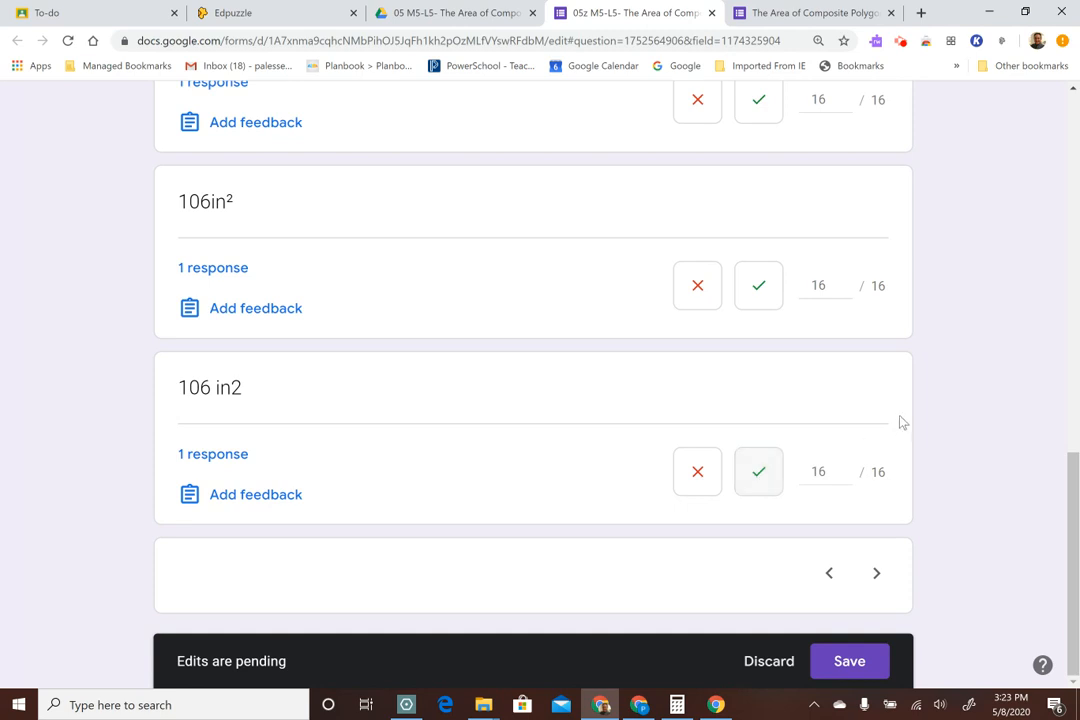
click(860, 668)
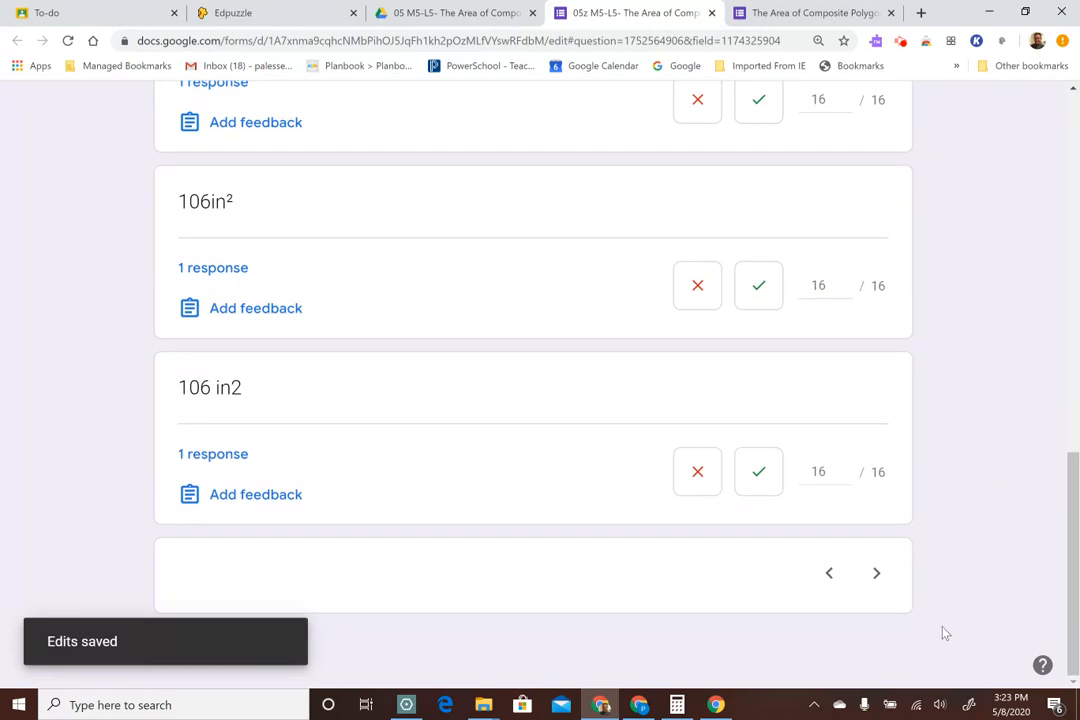
Advance to question 2 and mark the "13.4m 2" and "13.4 m²" answers correct for 16 points each
click(878, 574)
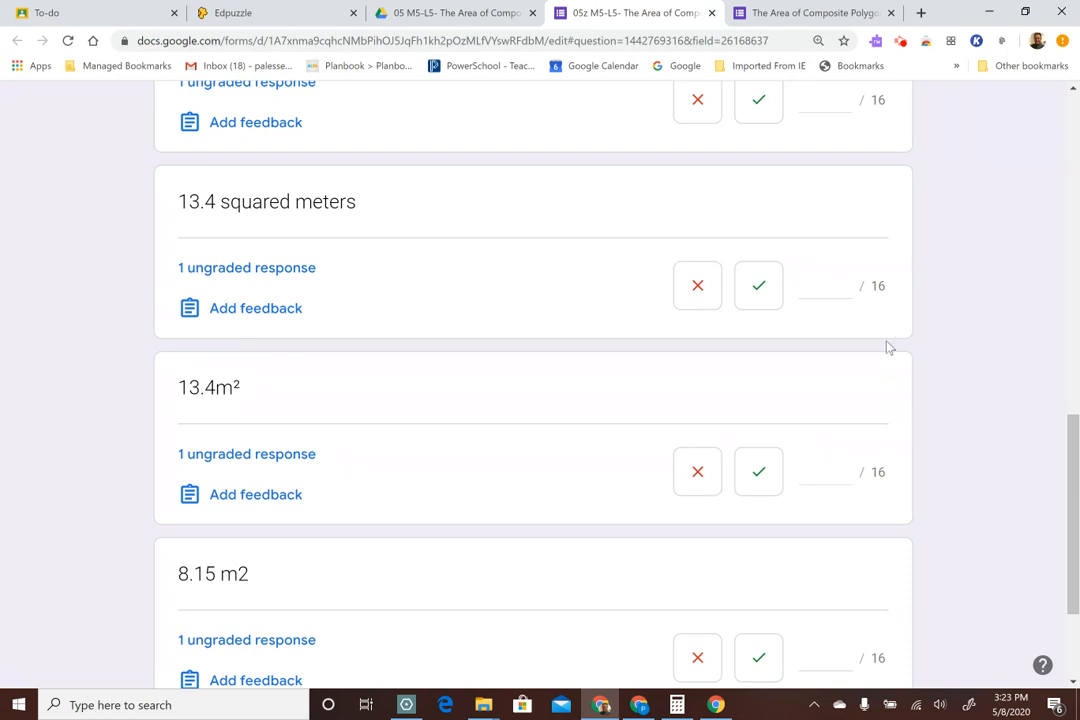
scroll(685, 390, up, 10)
scroll(686, 388, down, 3)
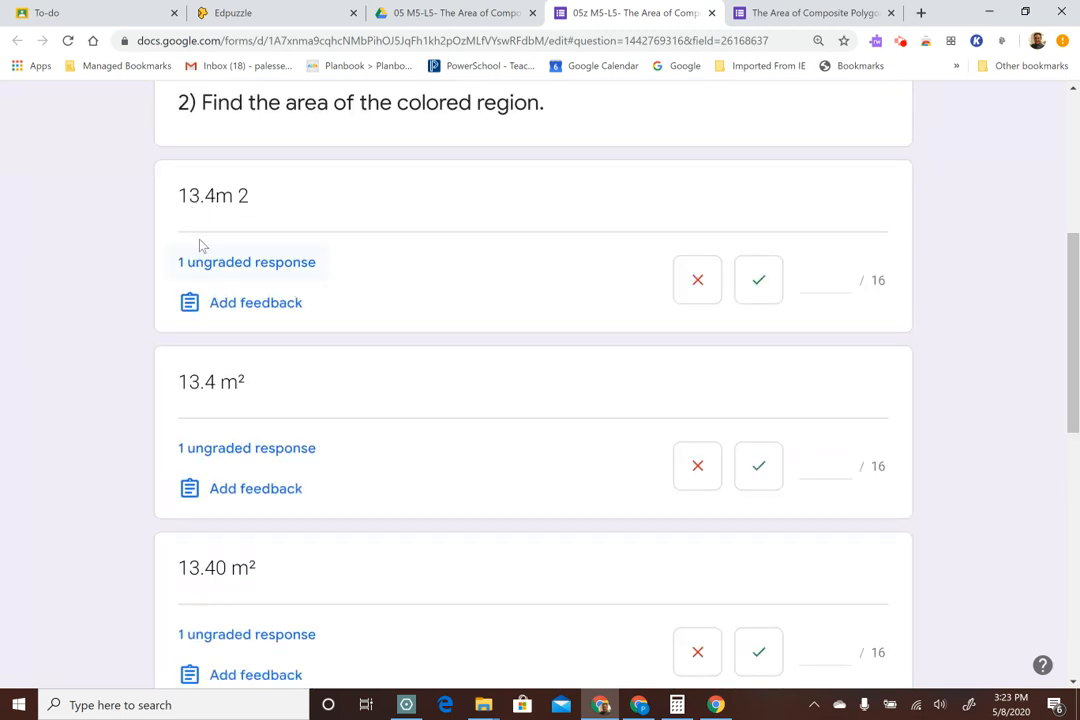
click(764, 288)
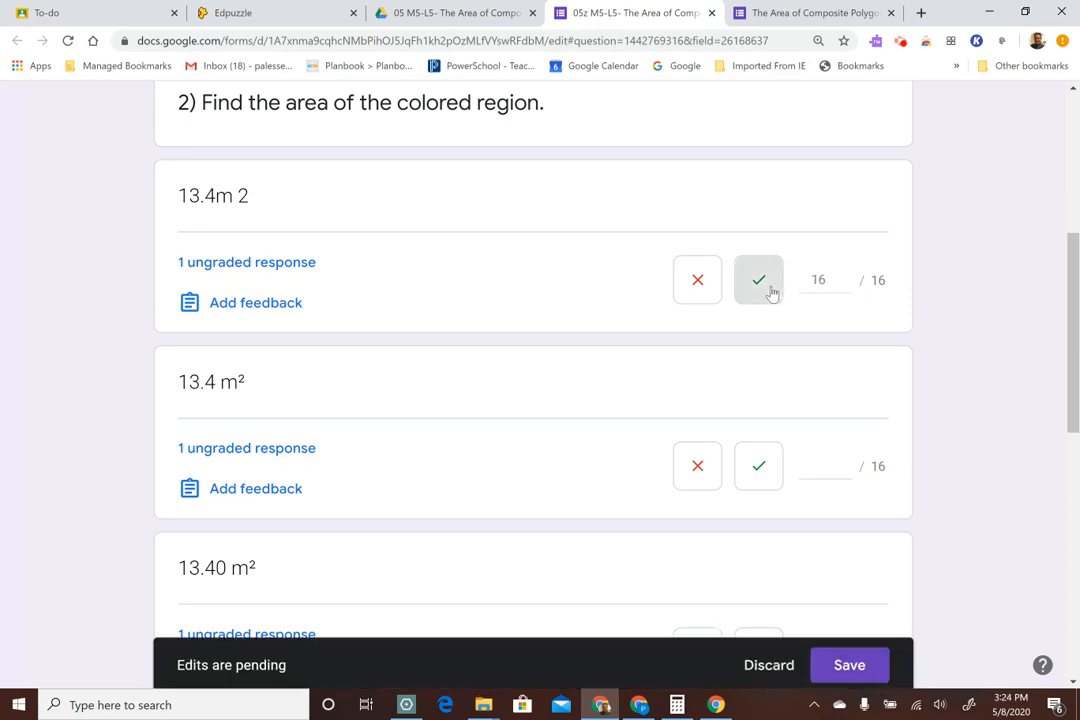
click(866, 662)
scroll(970, 455, down, 2)
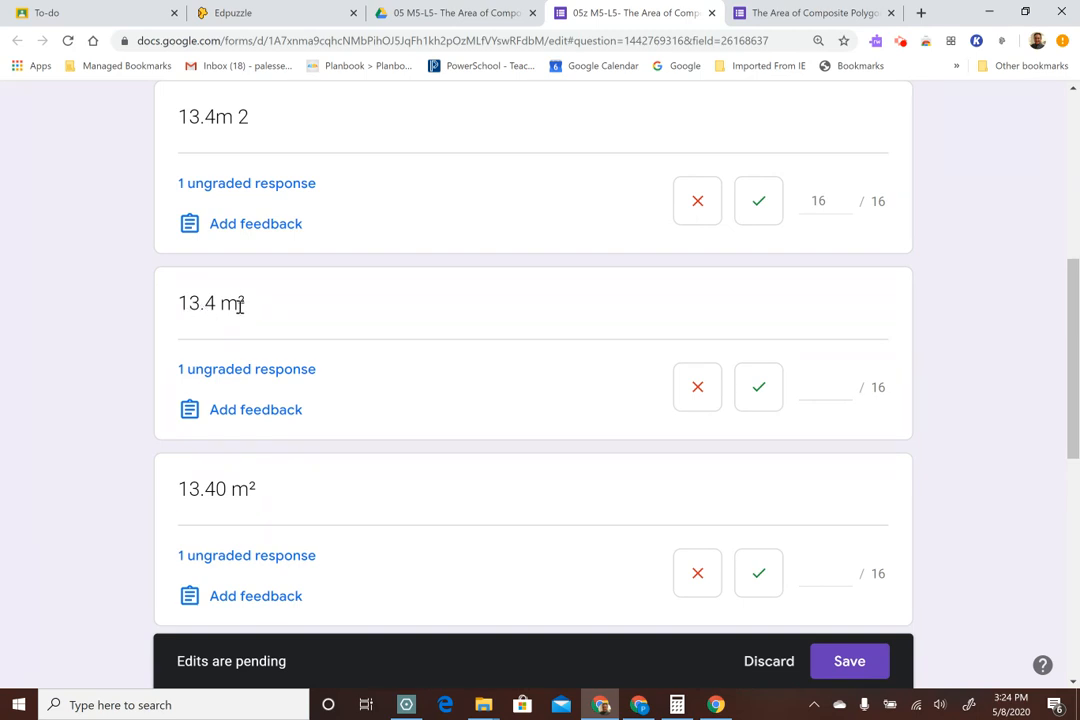
click(764, 393)
Mark the "13.40 m²", "13.4 squared meters" and "13.4m²" answers to question 2 correct for 16 points each
scroll(1015, 414, down, 3)
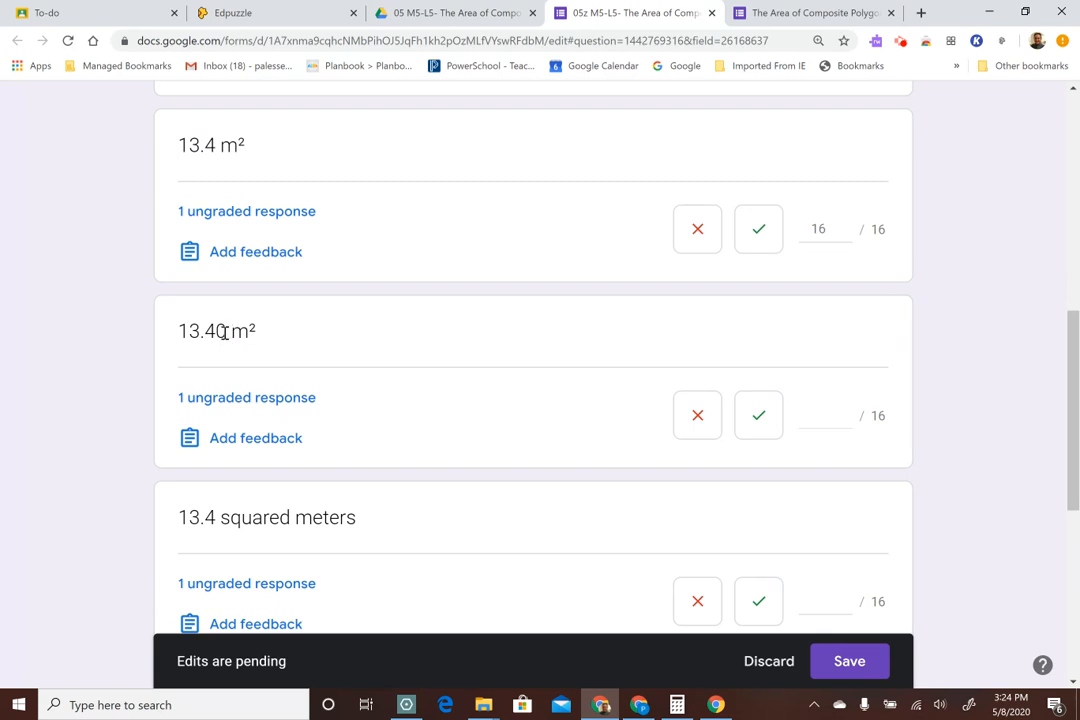
click(761, 424)
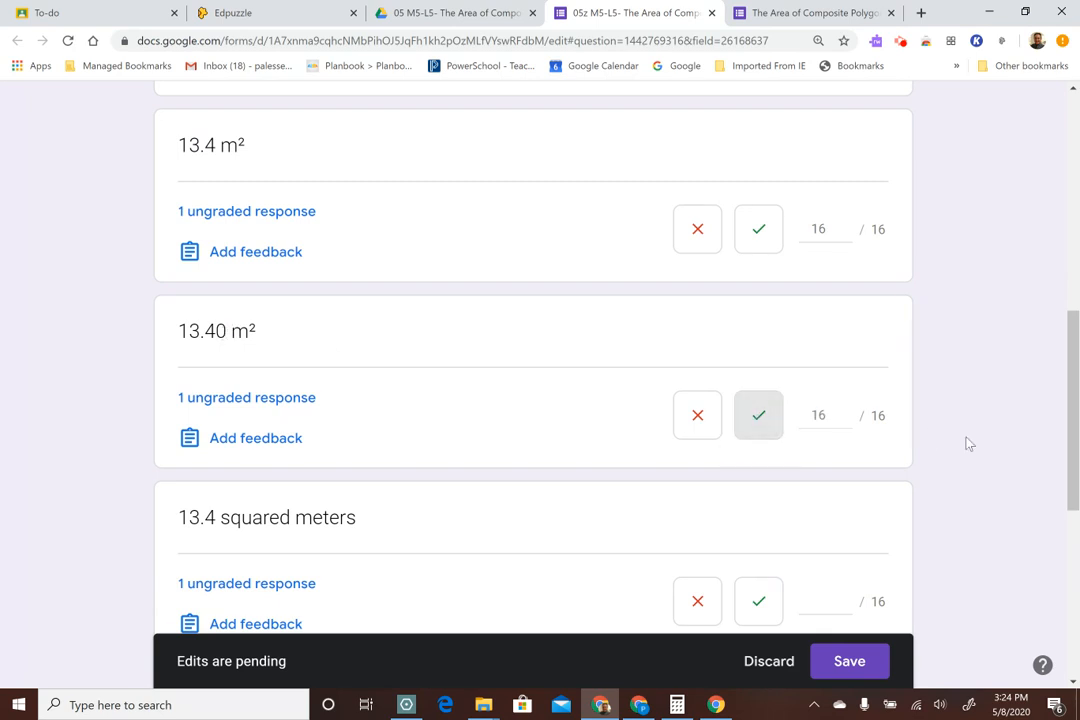
scroll(1047, 457, down, 1)
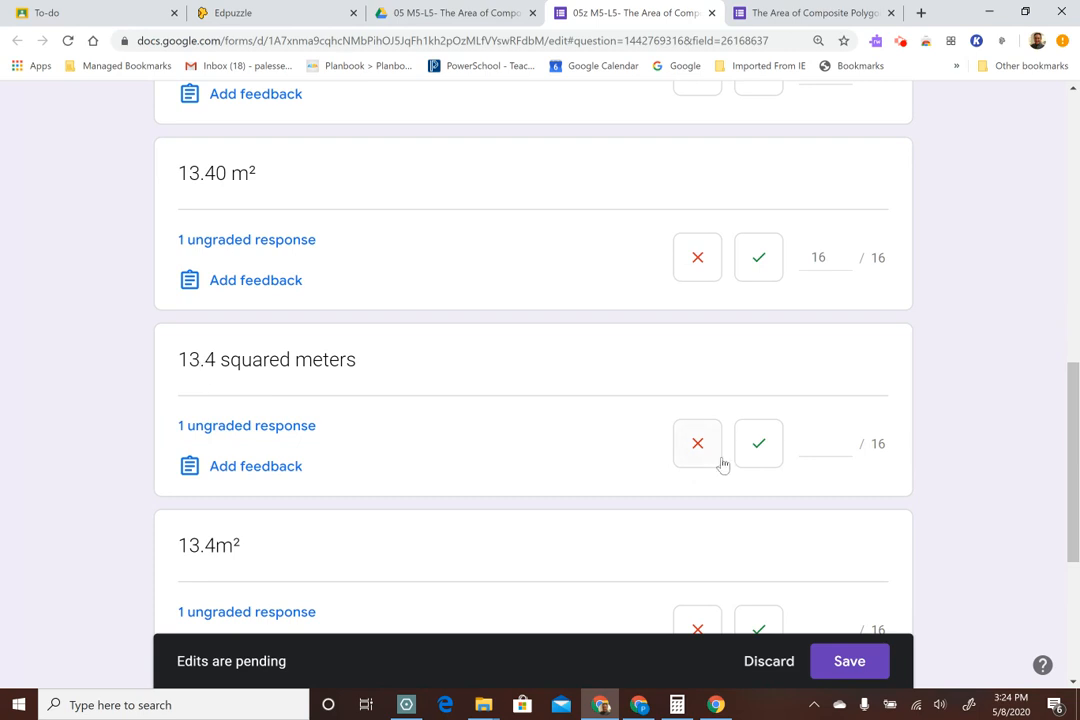
click(759, 447)
scroll(1022, 445, down, 2)
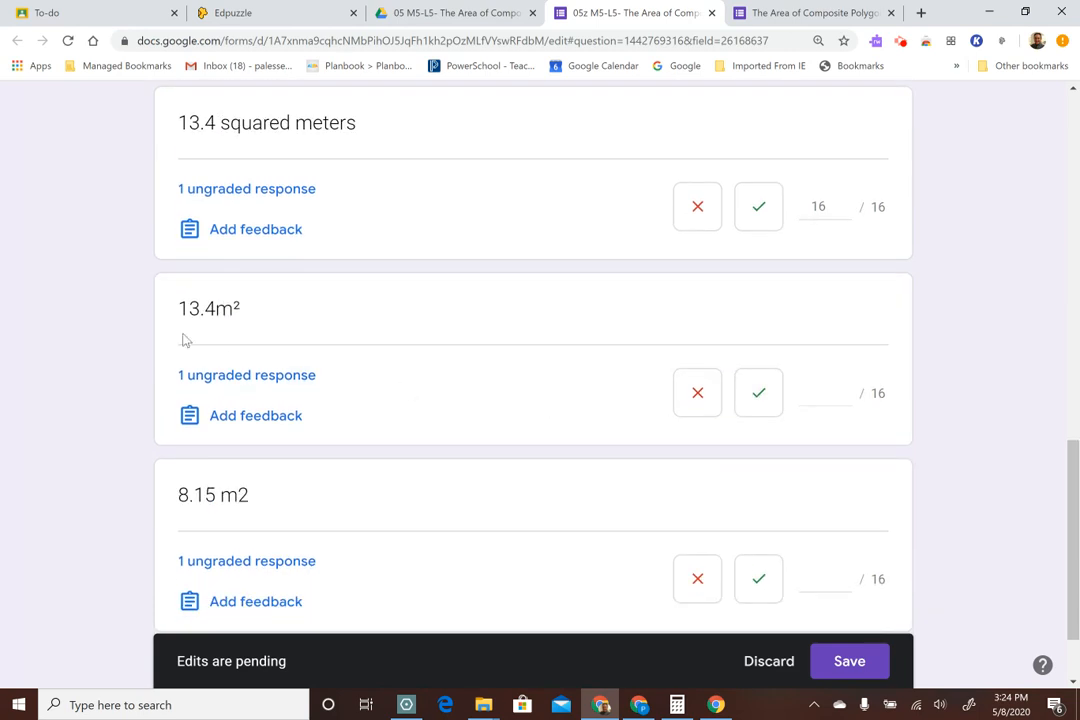
click(760, 400)
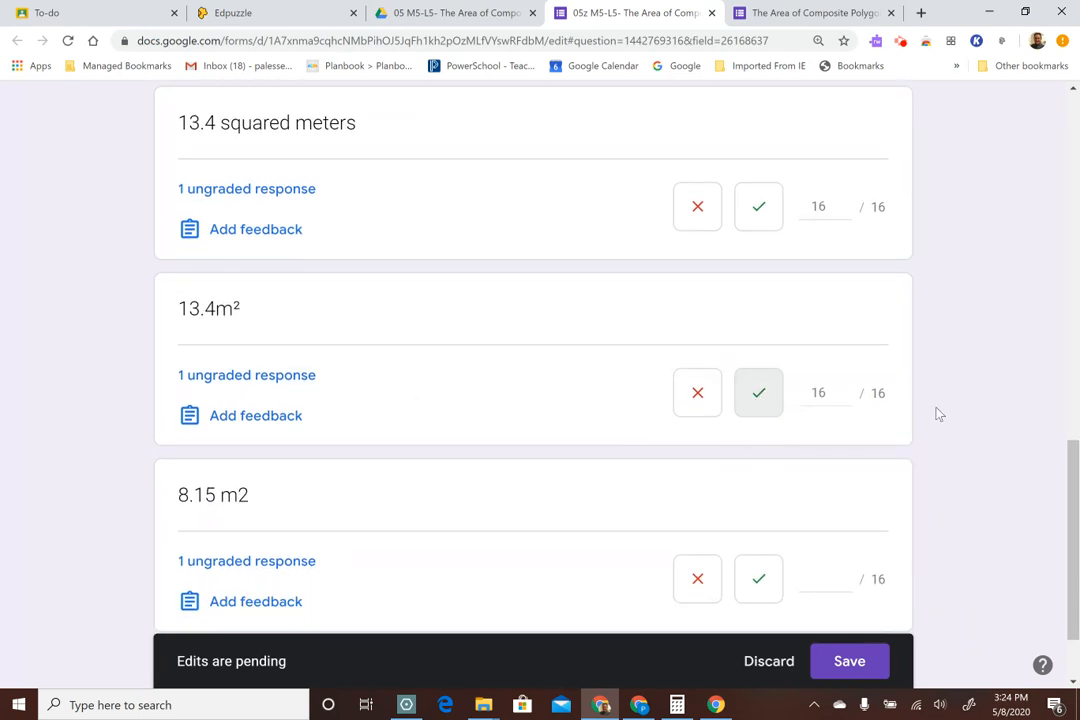
Mark the "8.15 m2" answer to question 2 incorrect with 0 points and save all pending grades
scroll(953, 404, down, 1)
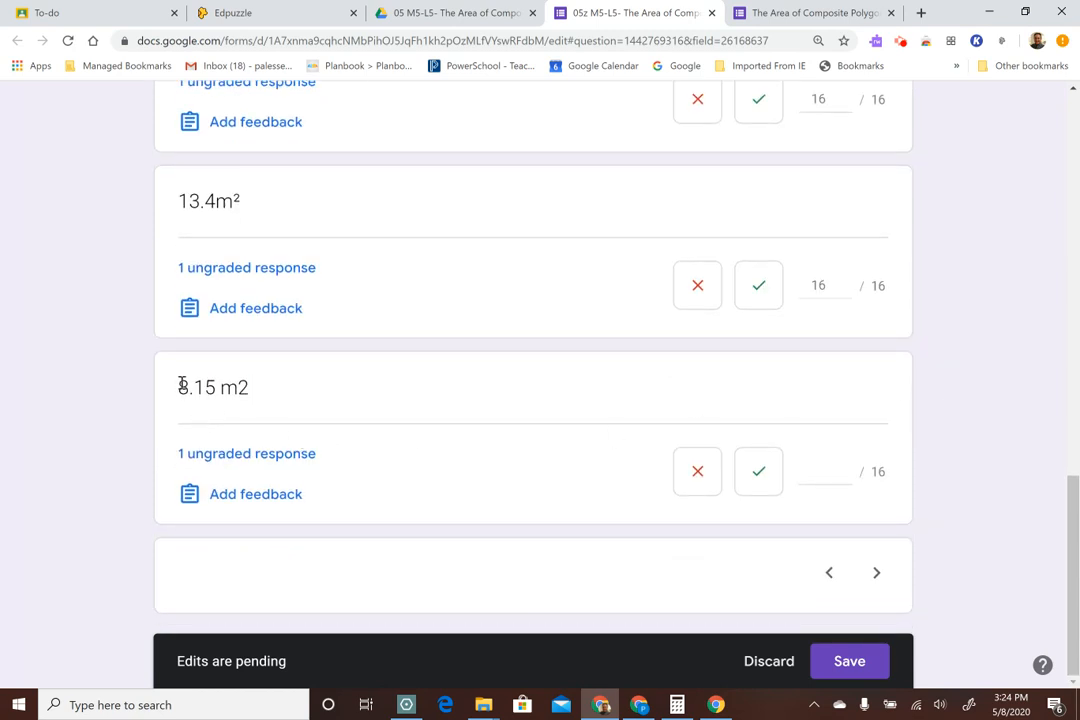
click(696, 476)
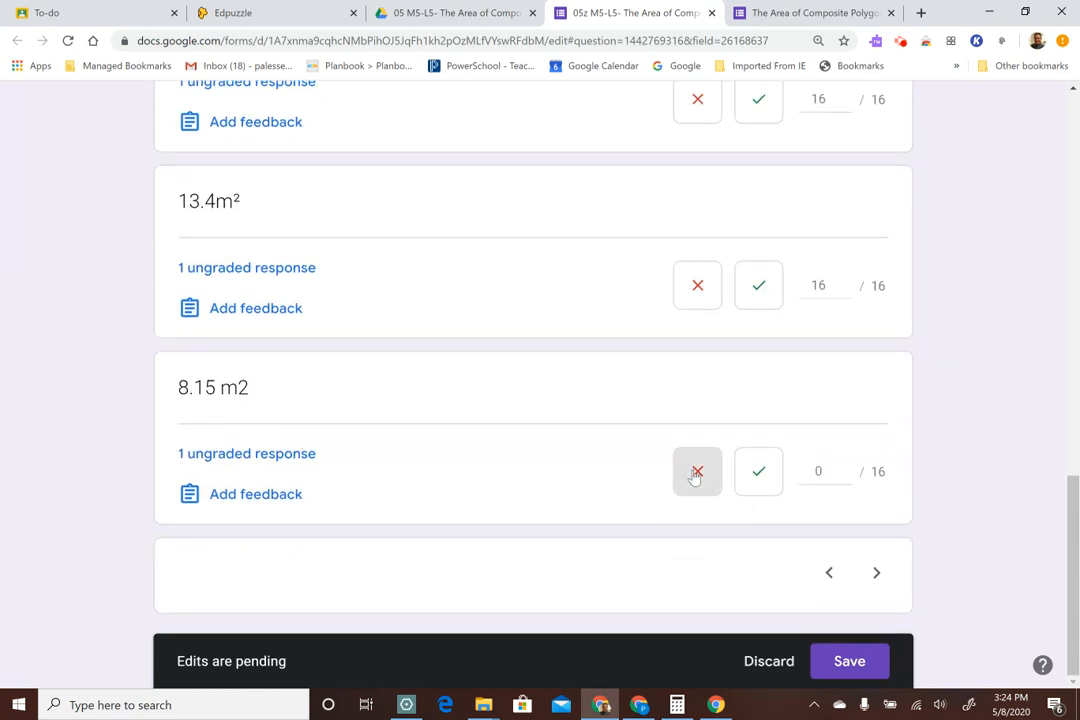
click(877, 573)
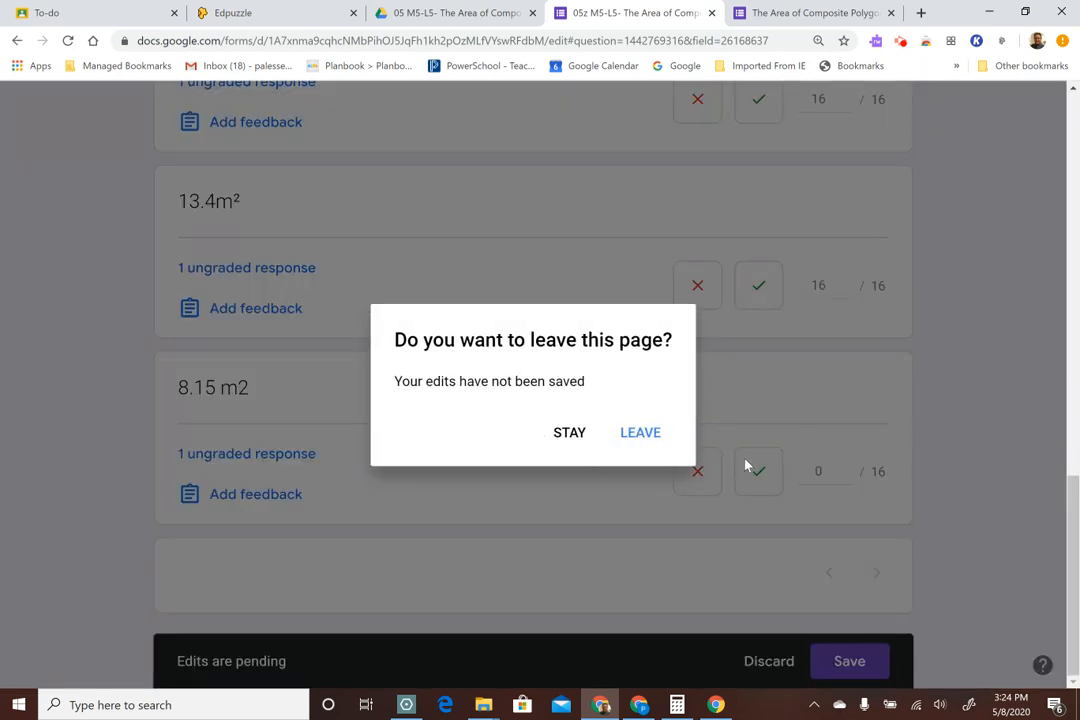
click(570, 434)
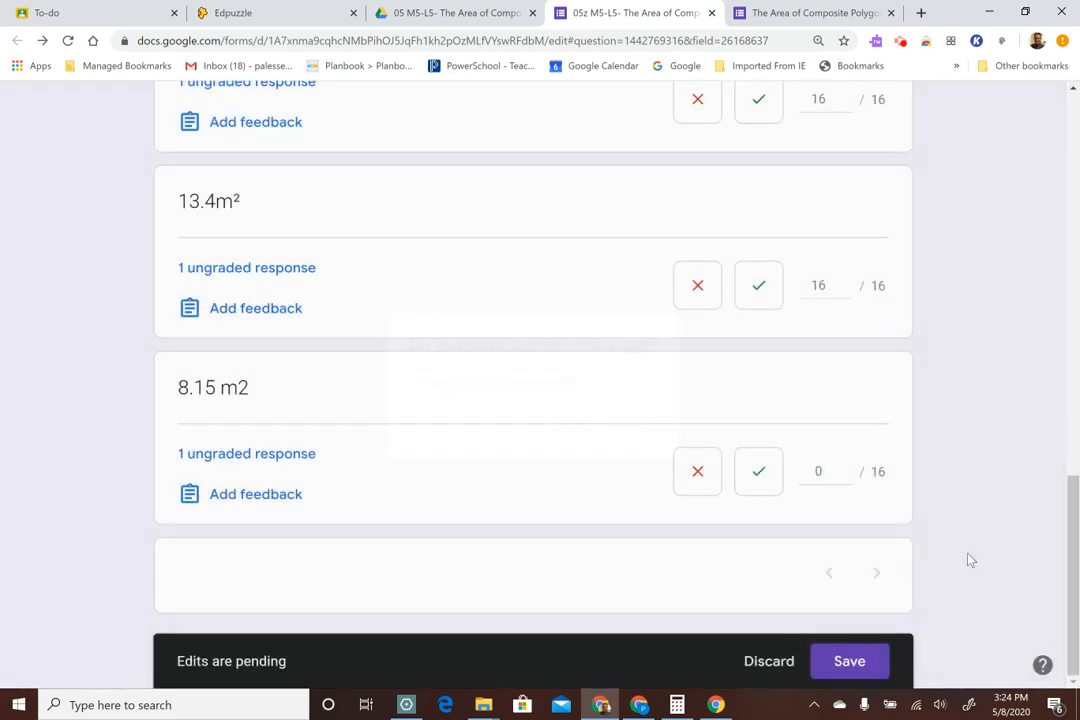
click(858, 655)
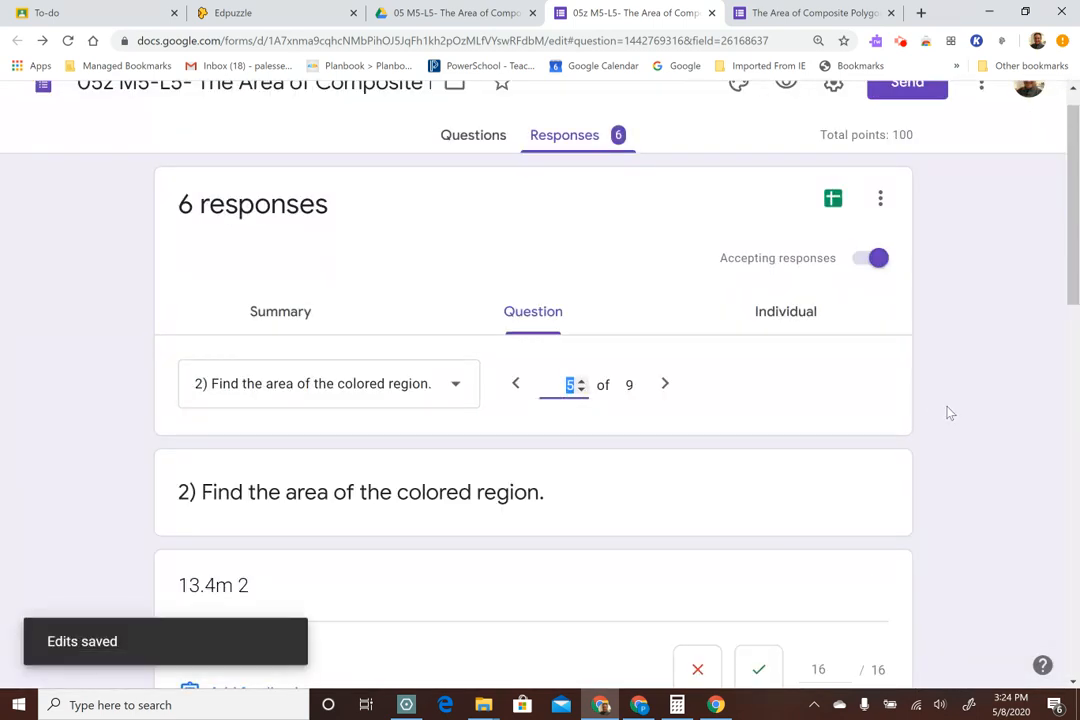
Check the saved grades for question 2 and advance to question 3, "Find the area of the colored region."
scroll(955, 400, down, 3)
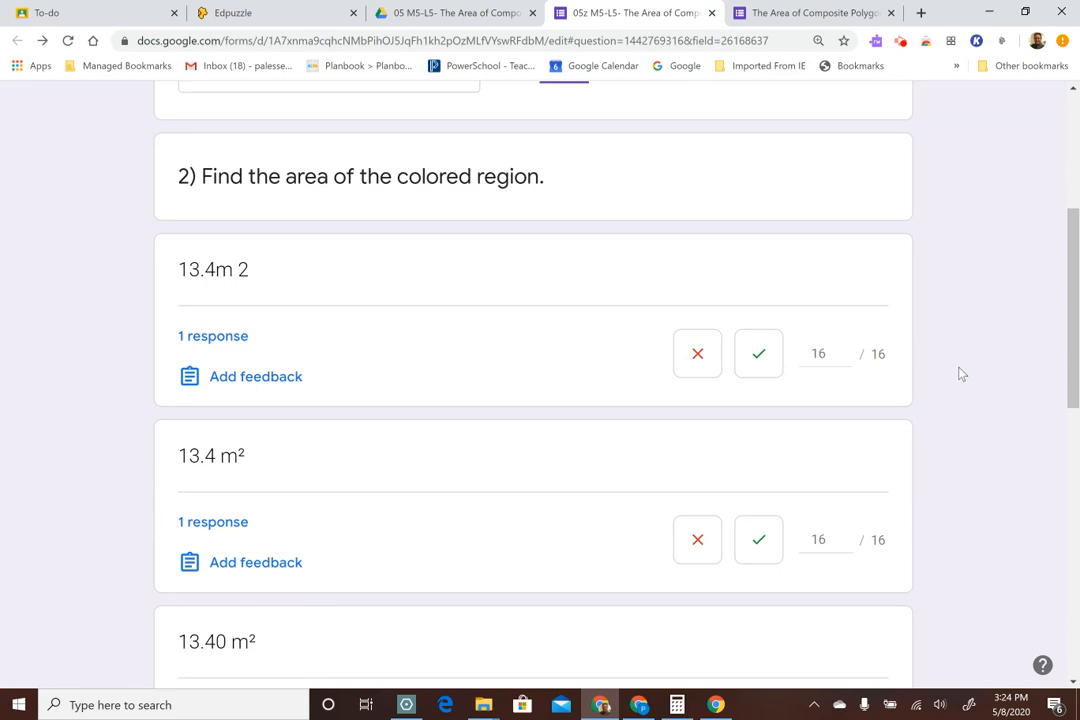
scroll(960, 374, down, 8)
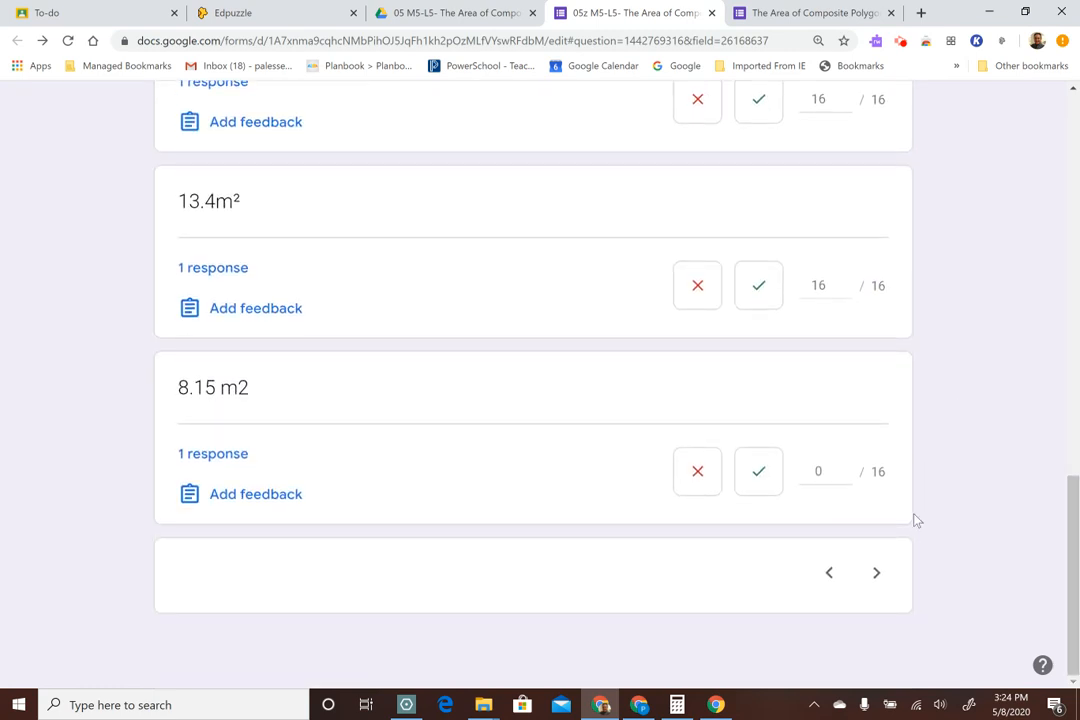
click(878, 576)
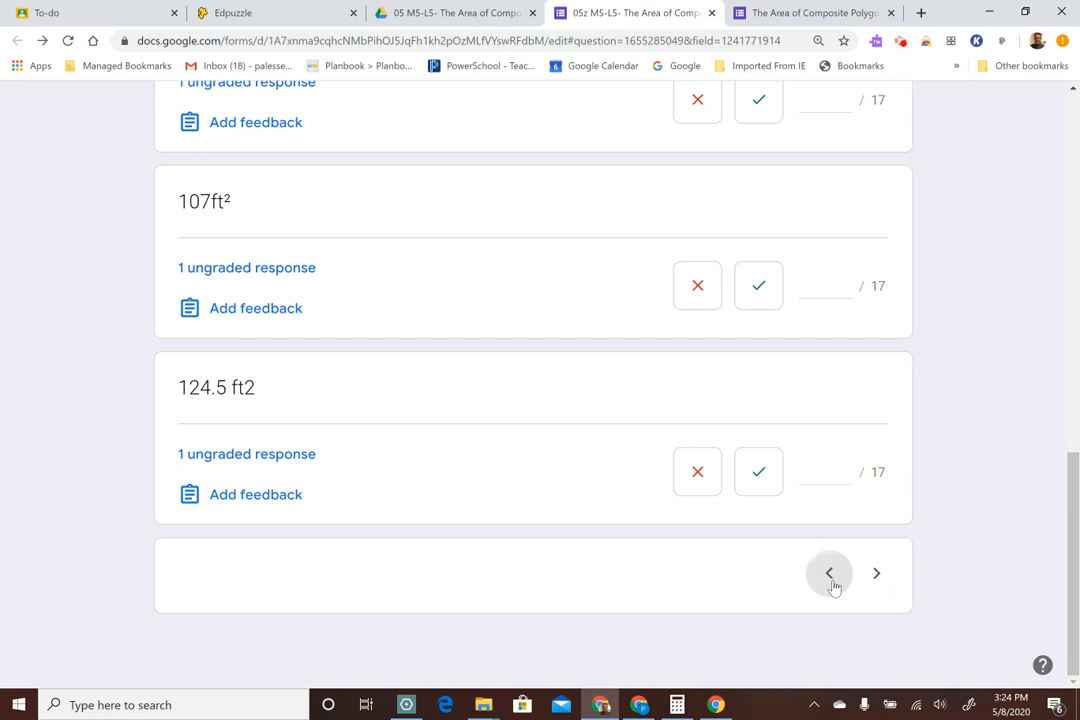
click(830, 574)
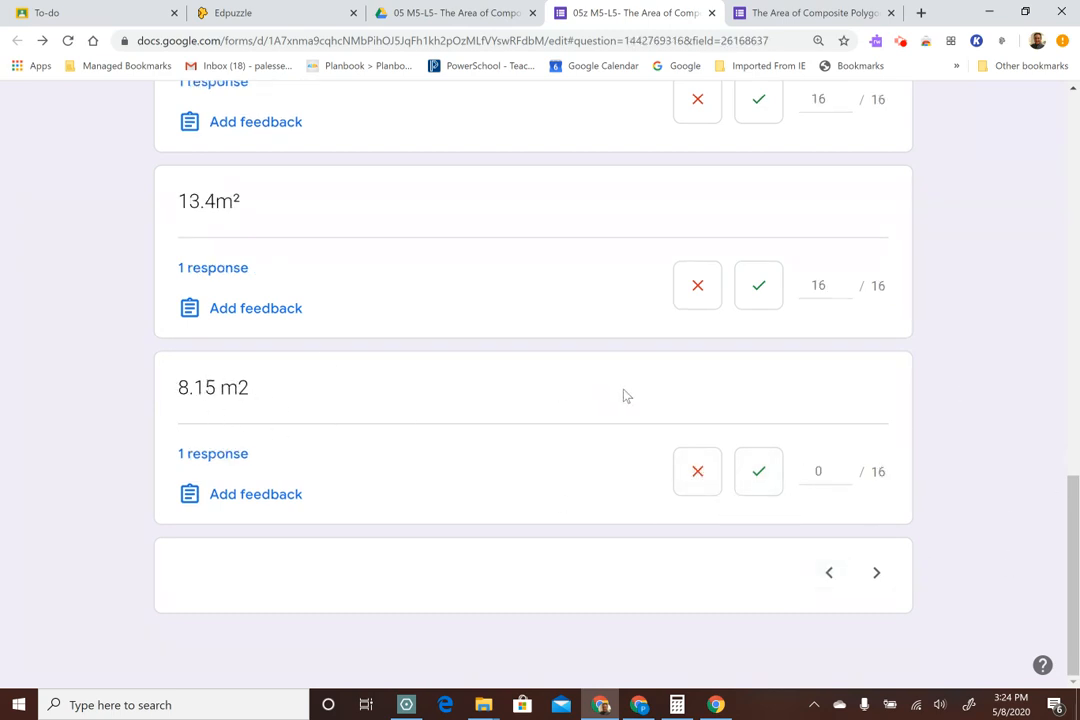
click(877, 575)
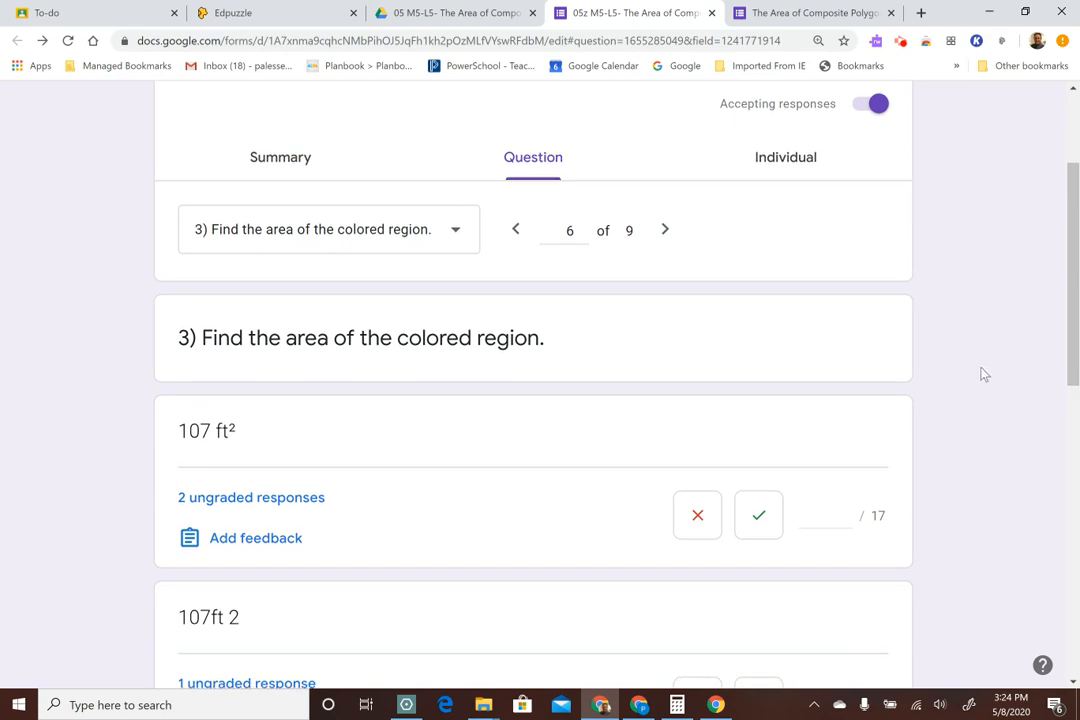
Mark the "107 ft²" and "107ft 2" answers to question 3 correct for 17 points each
scroll(981, 373, down, 2)
click(766, 366)
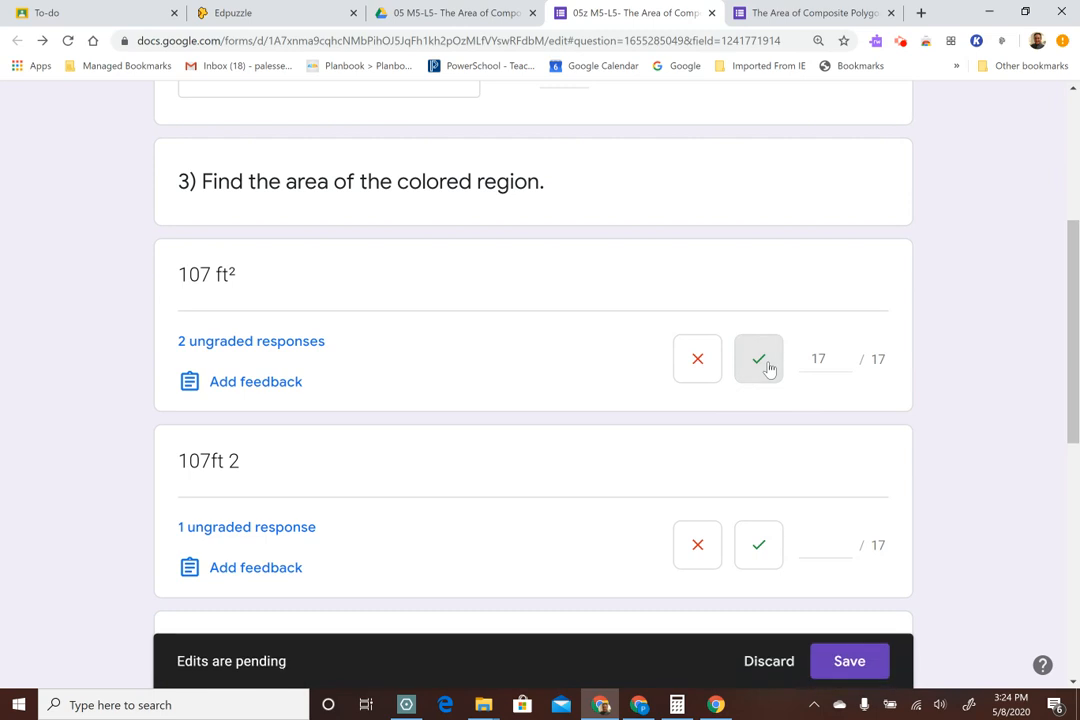
scroll(1073, 485, down, 2)
click(762, 392)
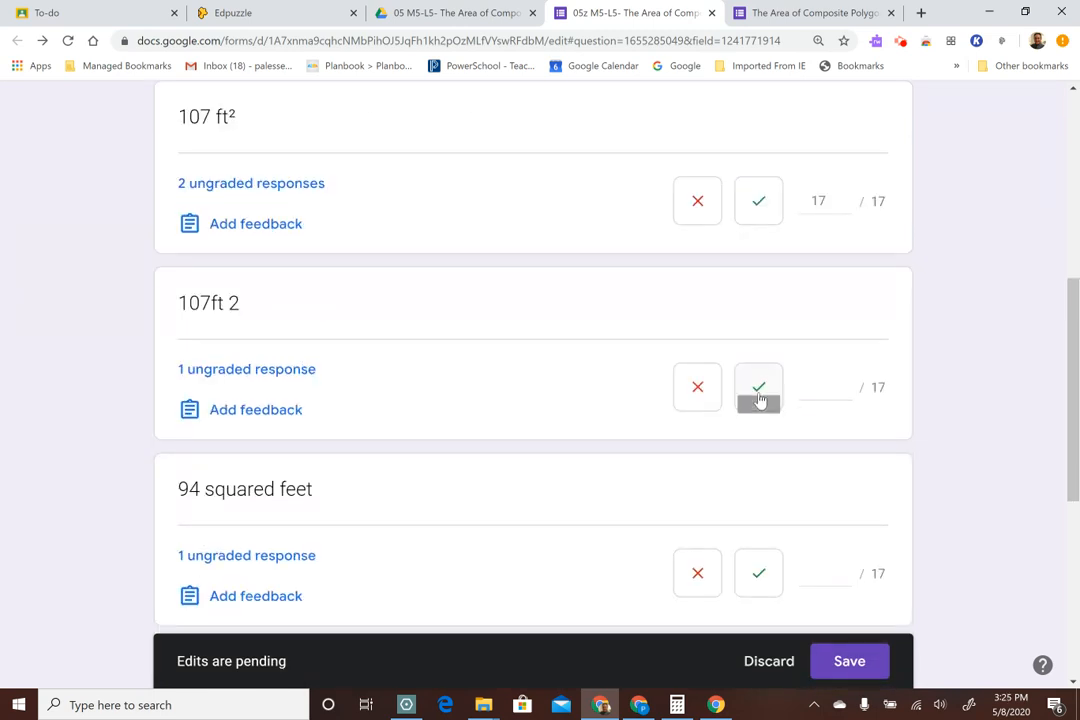
Mark the "94 squared feet" answer to question 3 incorrect with 0 points and "107ft²" correct for 17
scroll(1003, 393, down, 1)
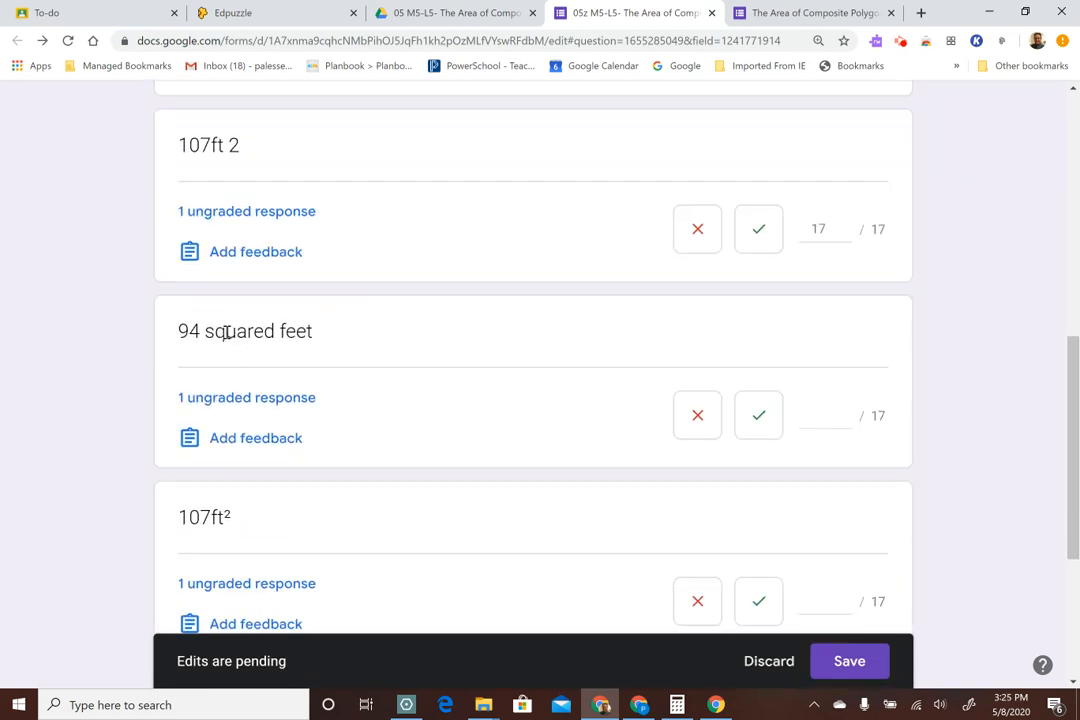
click(698, 415)
scroll(903, 365, down, 2)
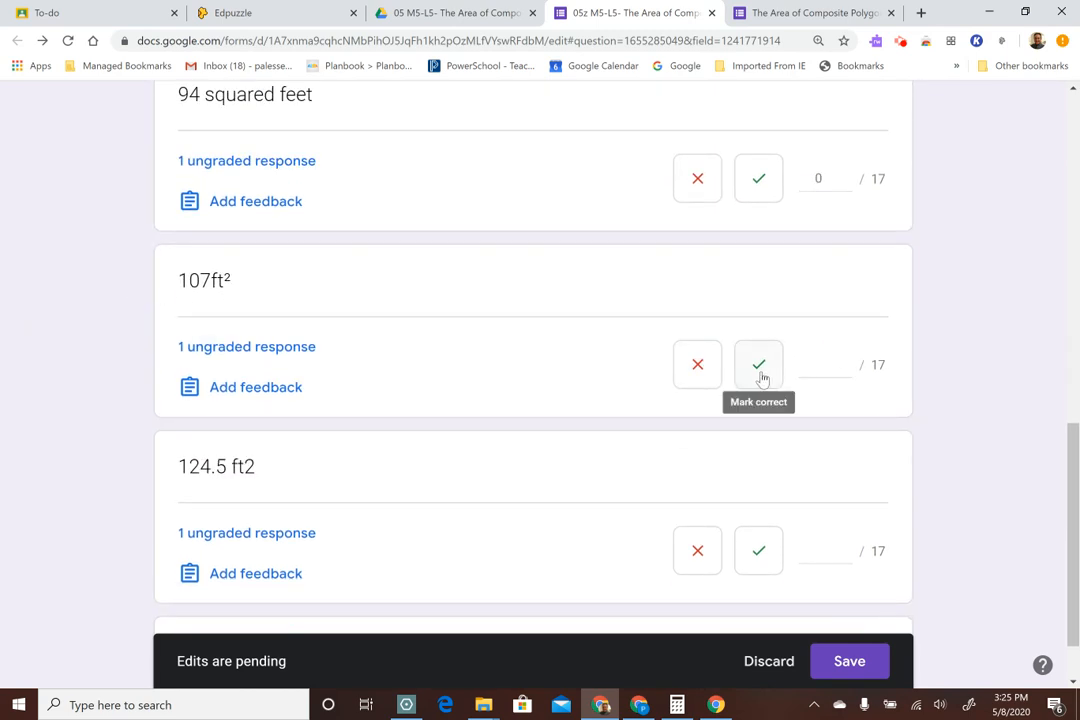
click(760, 370)
Mark the "124.5 ft2" answer to question 3 incorrect with 0 points and save all pending grades
scroll(983, 327, down, 1)
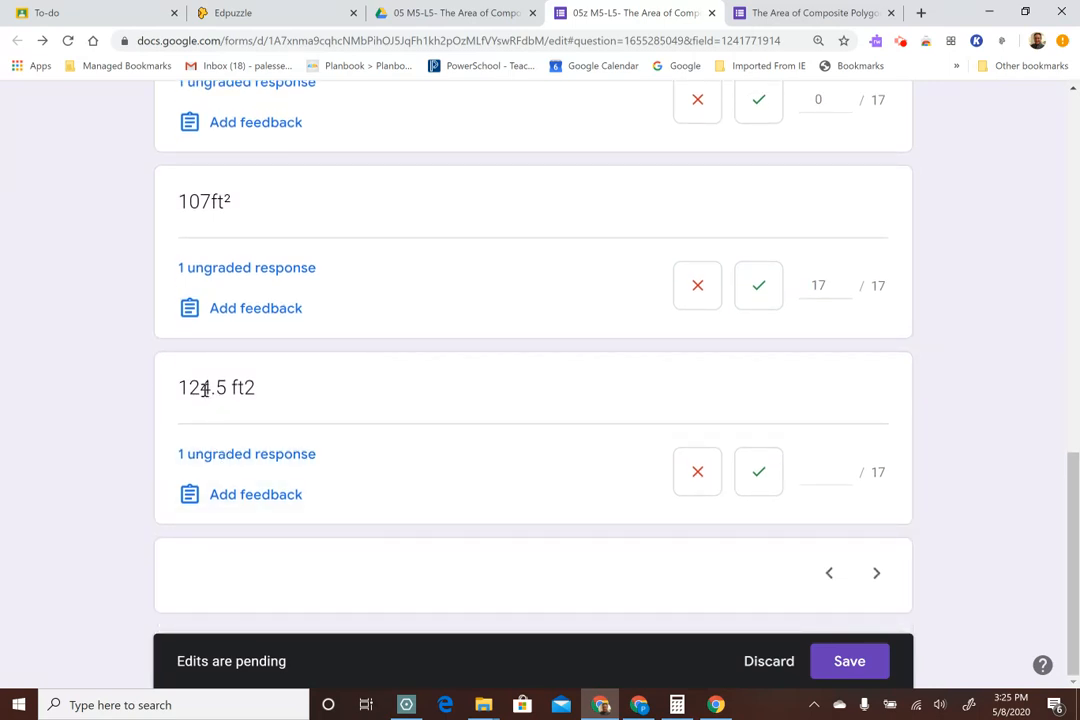
click(697, 478)
click(849, 662)
Advance to question 4 and mark the "322 yd²" and "322 squared yards" answers correct for 17 points each
scroll(1000, 578, down, 10)
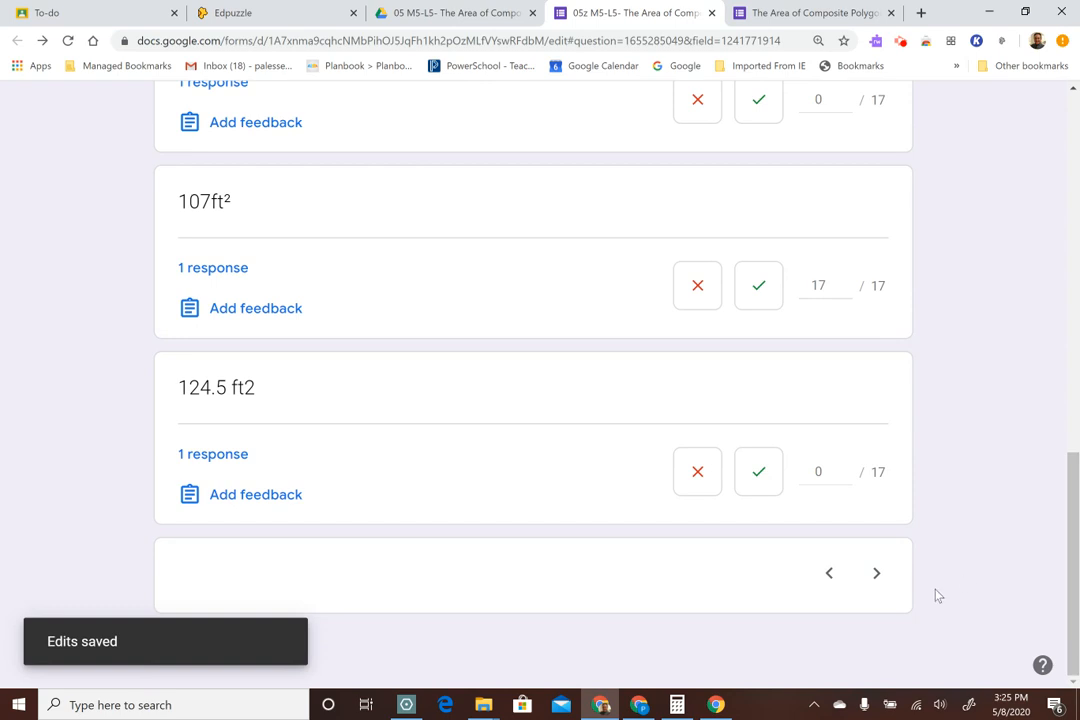
click(876, 576)
scroll(990, 497, up, 10)
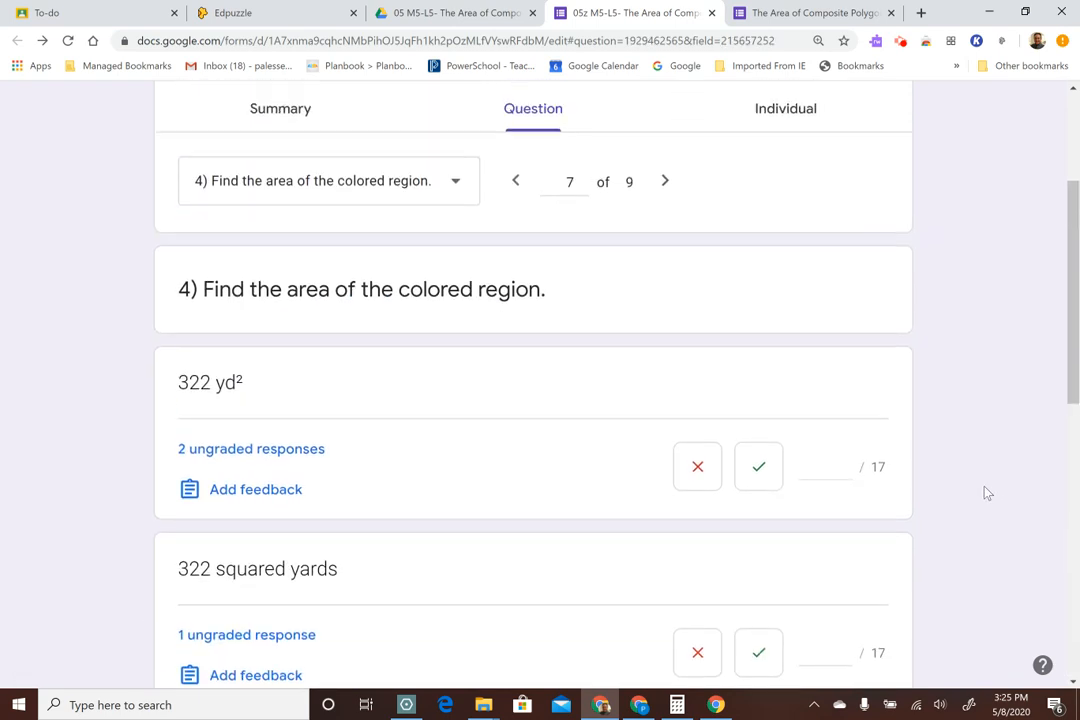
scroll(988, 494, down, 3)
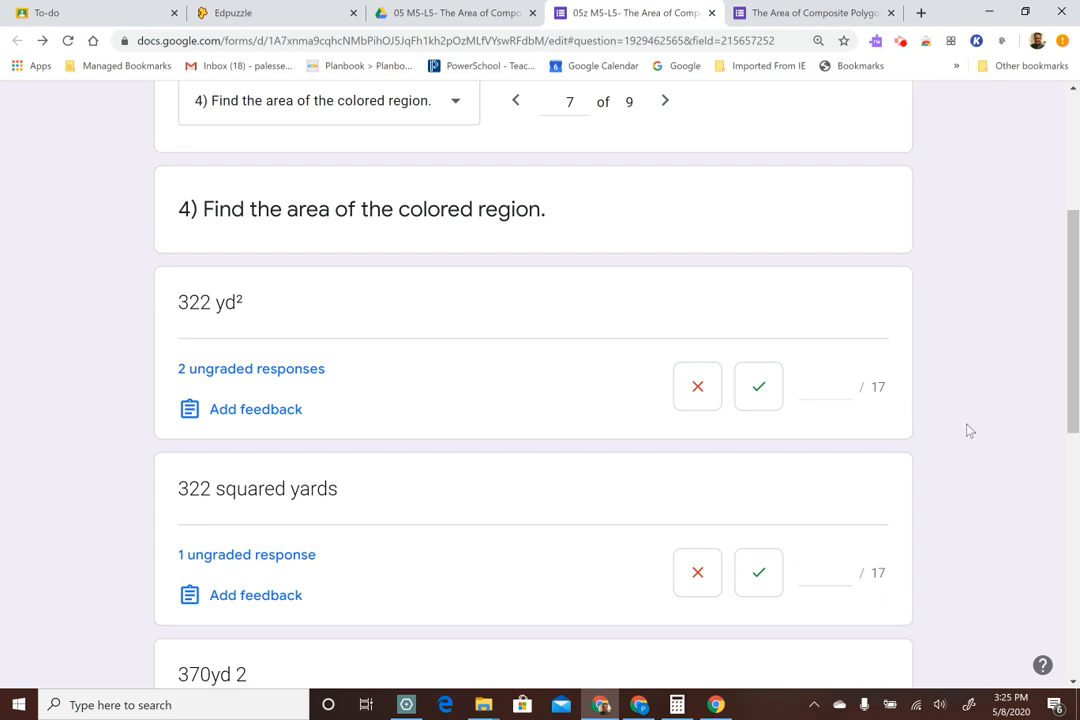
click(758, 392)
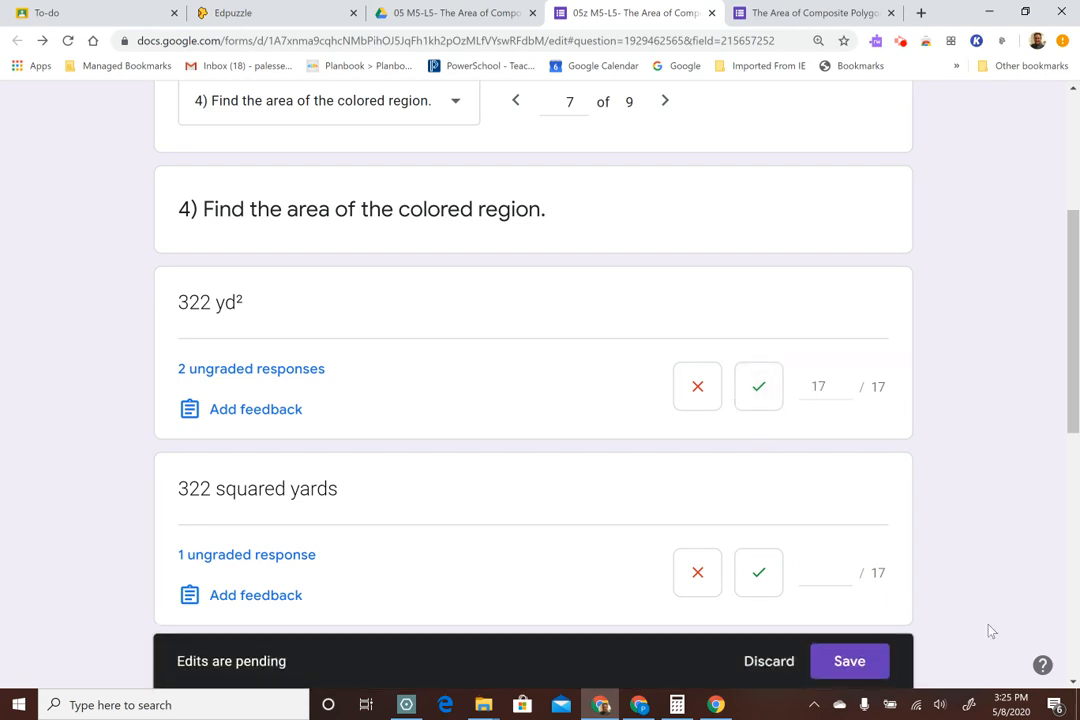
click(759, 578)
scroll(1006, 443, down, 4)
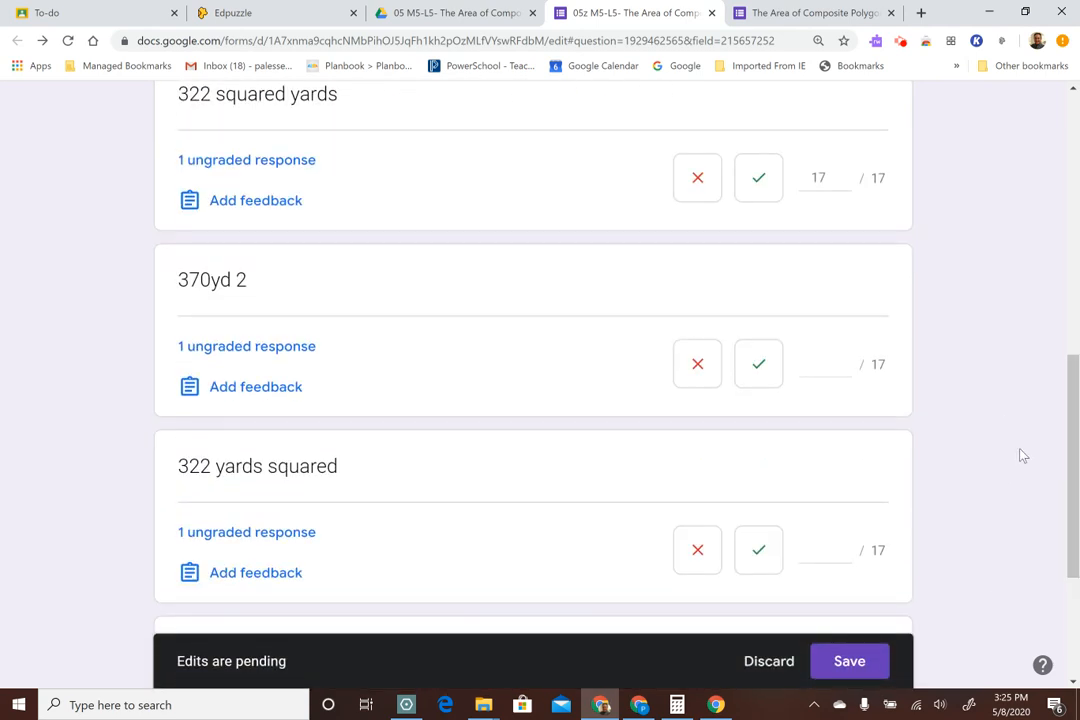
Mark the "370yd 2" answer to question 4 incorrect with 0 points and "322 yards squared" correct for 17
scroll(630, 400, up, 1)
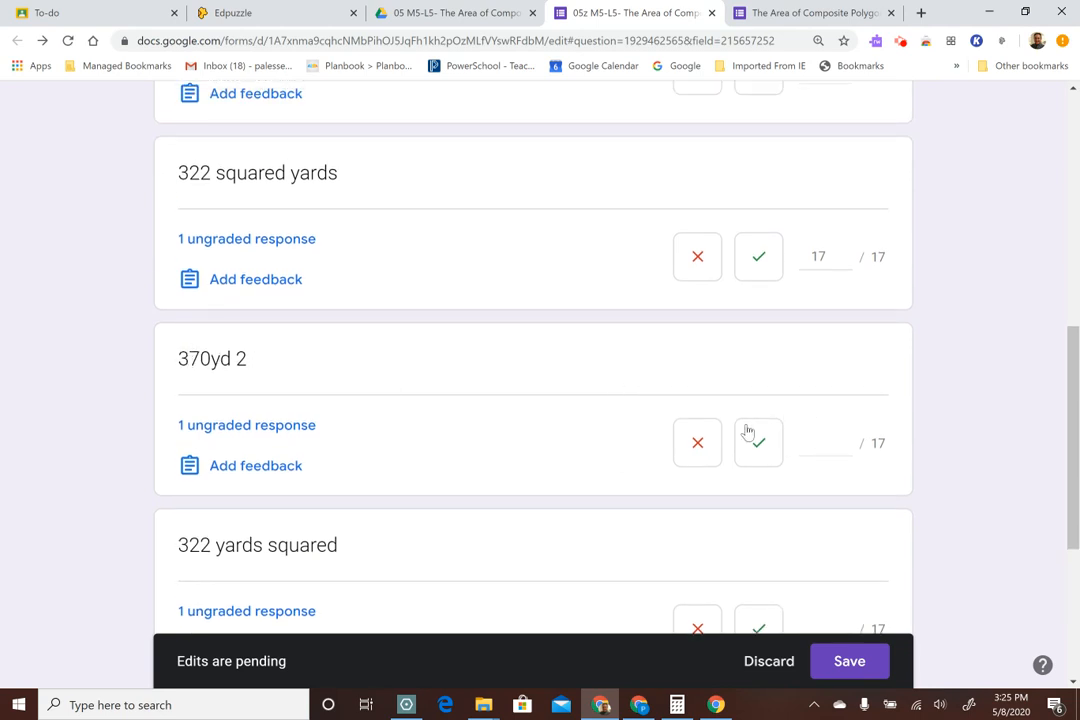
click(697, 441)
scroll(890, 433, down, 3)
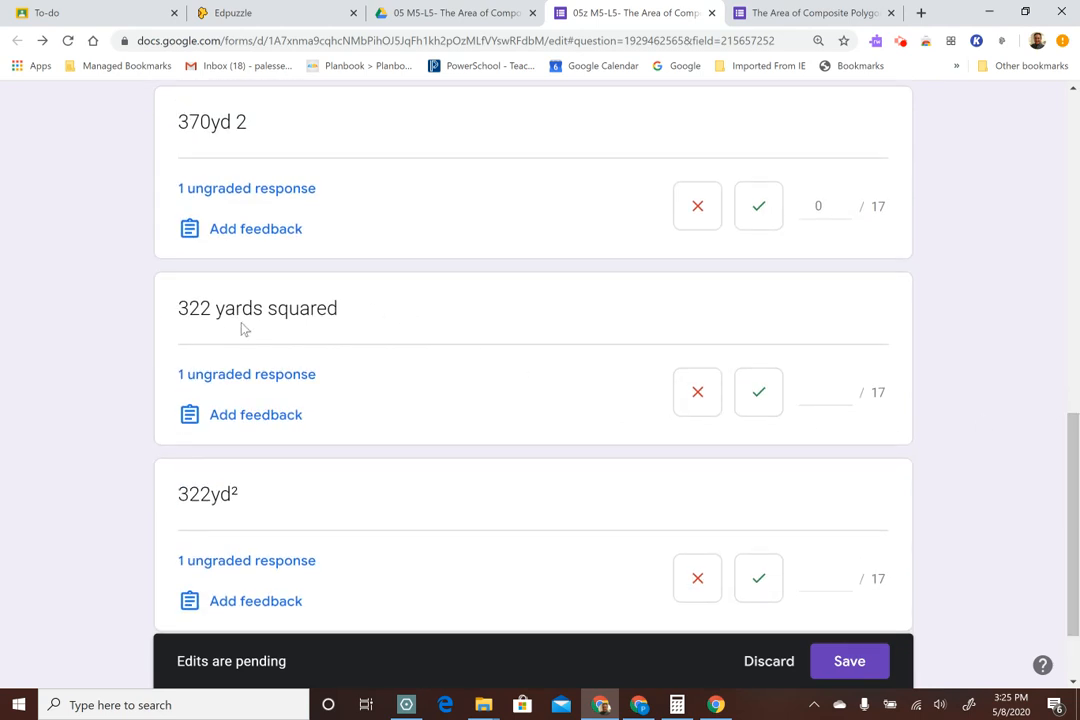
click(757, 395)
Mark the "322yd²" answer to question 4 correct for 17 points and save the pending grades
scroll(877, 339, down, 1)
click(760, 462)
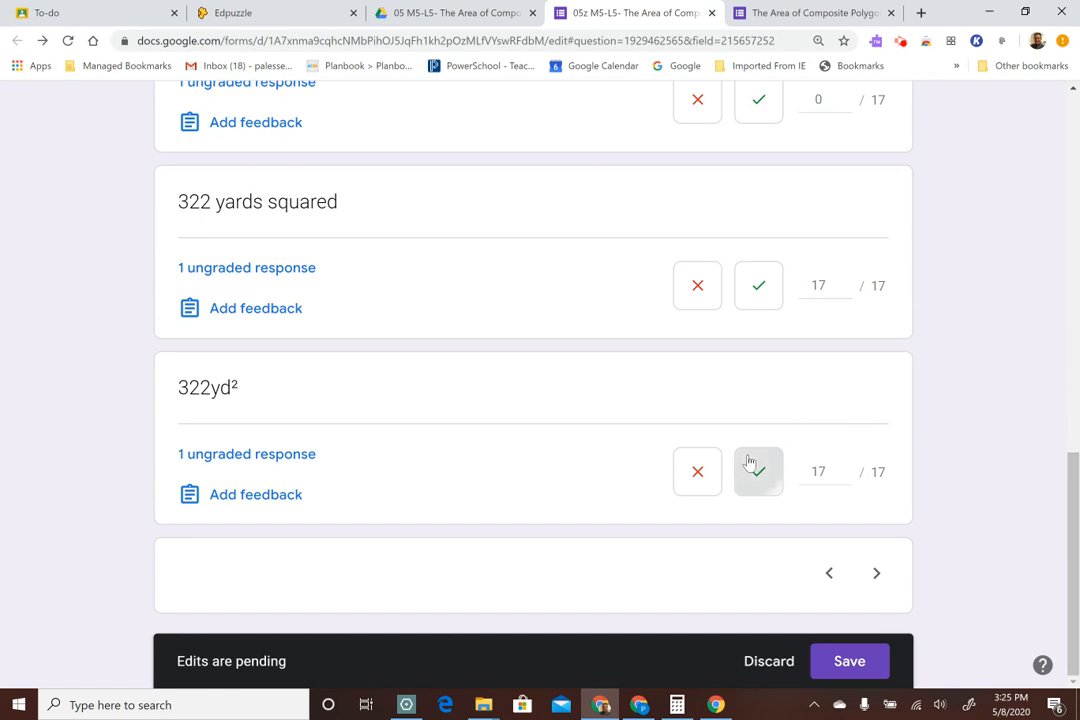
click(841, 664)
Advance to question 5 and mark the "48.75 m²" answer correct for 17 points
scroll(985, 600, down, 3)
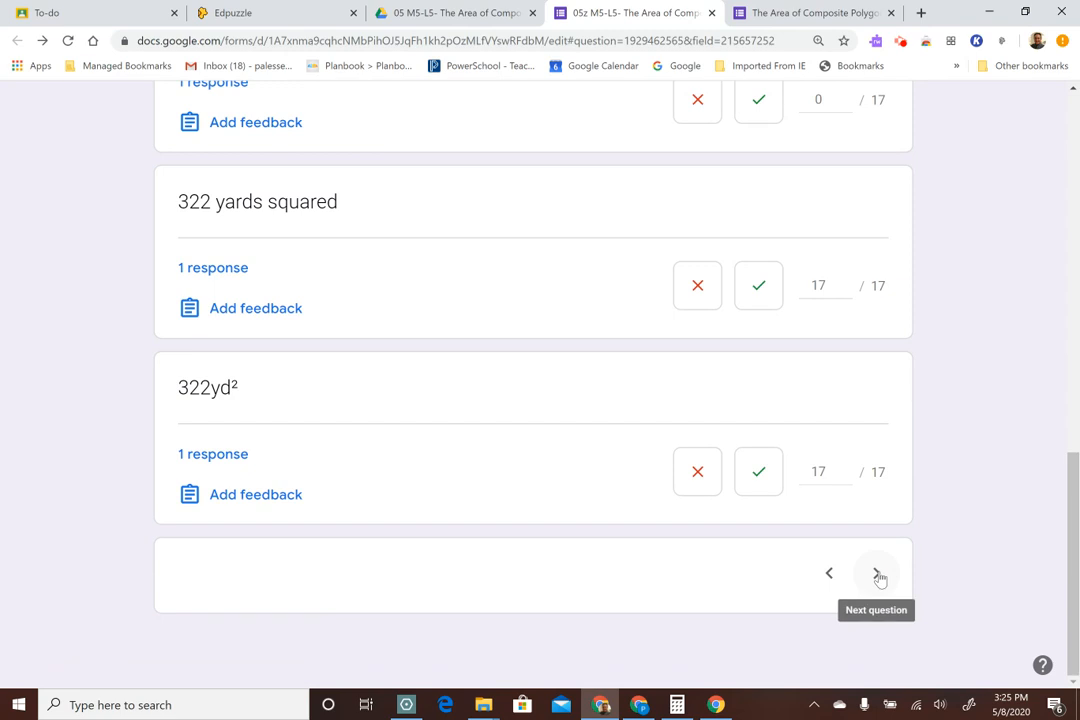
click(878, 575)
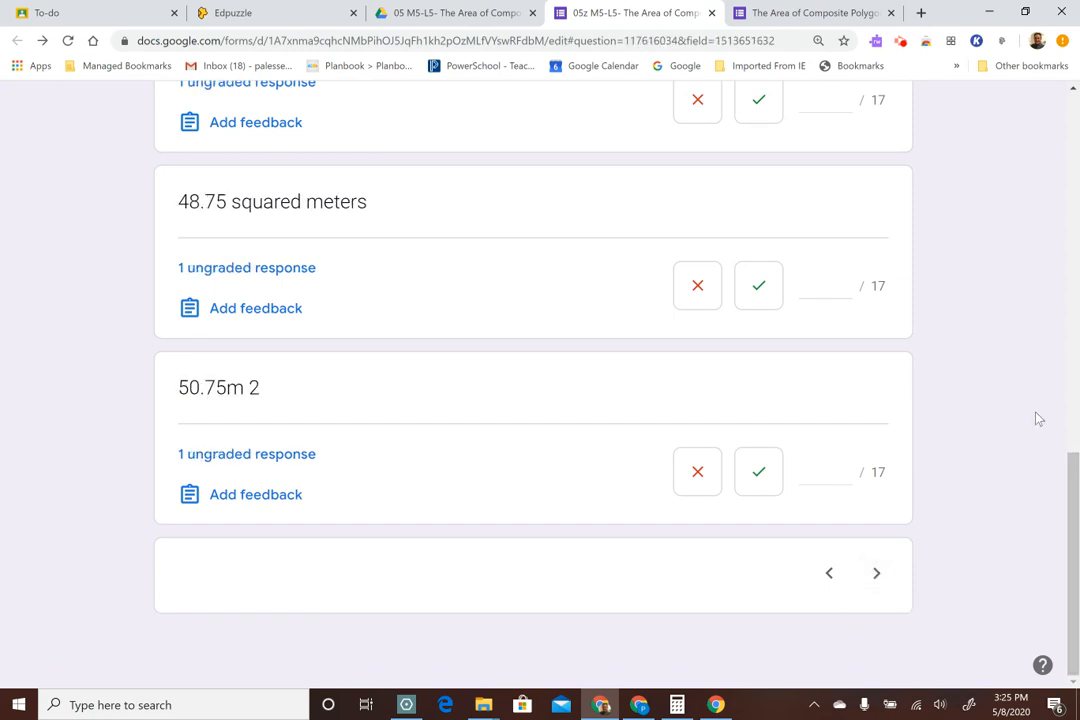
scroll(1038, 419, up, 5)
scroll(1035, 397, up, 3)
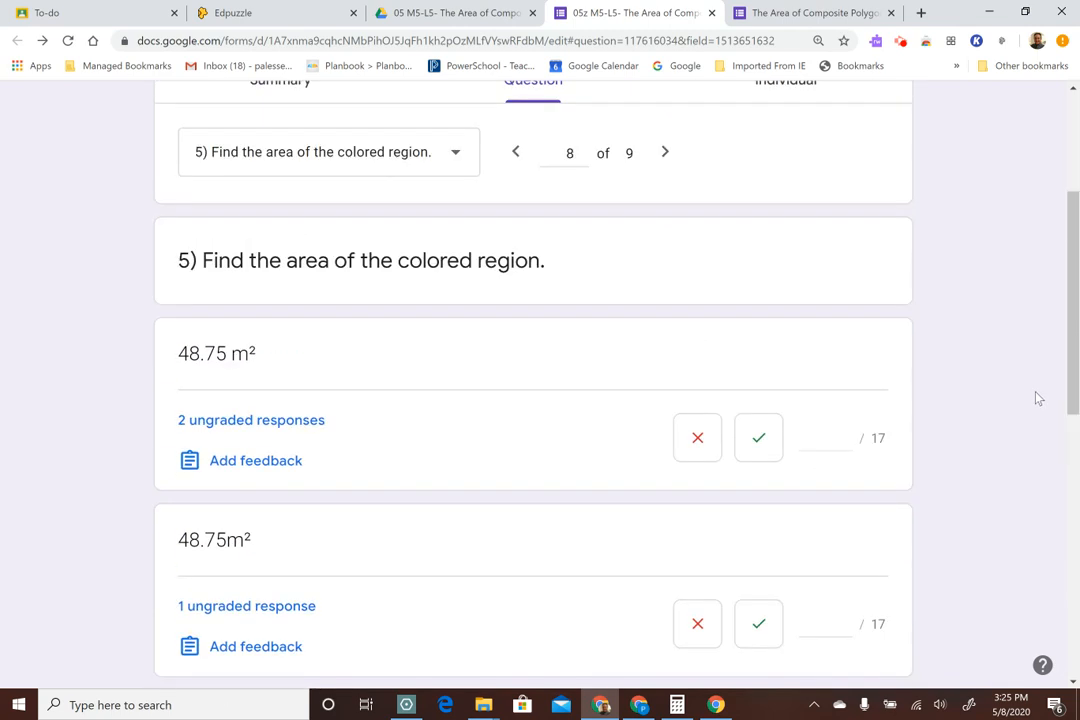
scroll(1030, 397, up, 3)
scroll(1030, 395, down, 3)
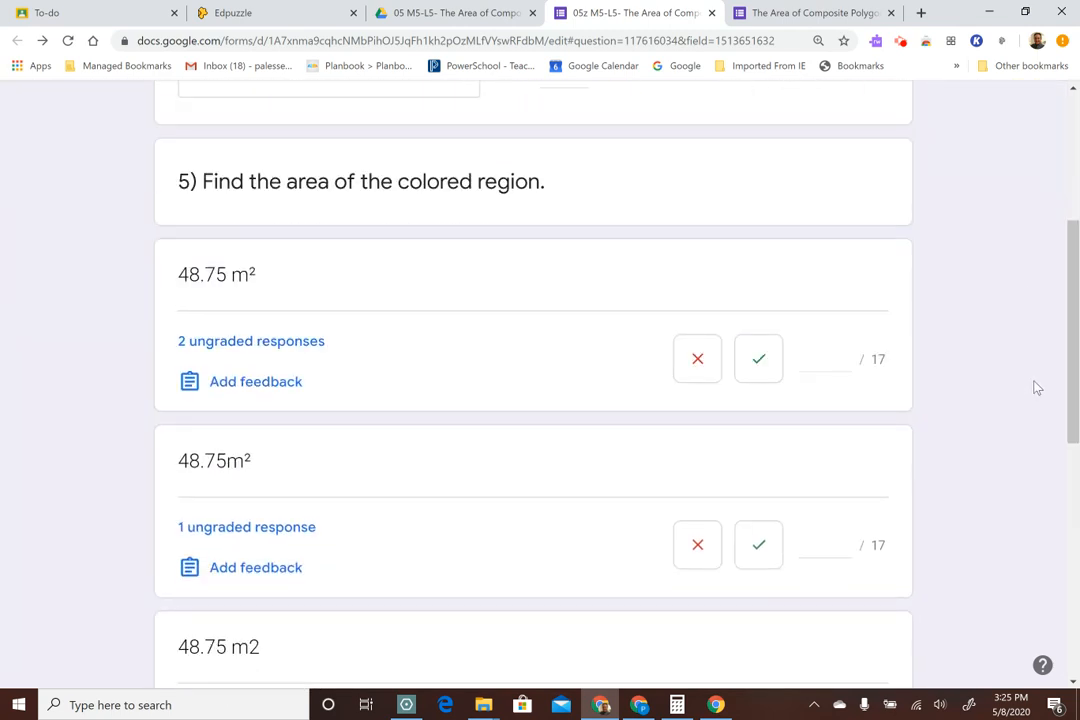
click(762, 366)
Mark the "48.75m²", "48.75 m2" and "48.75 squared meters" answers to question 5 correct for 17 points each
scroll(997, 510, down, 2)
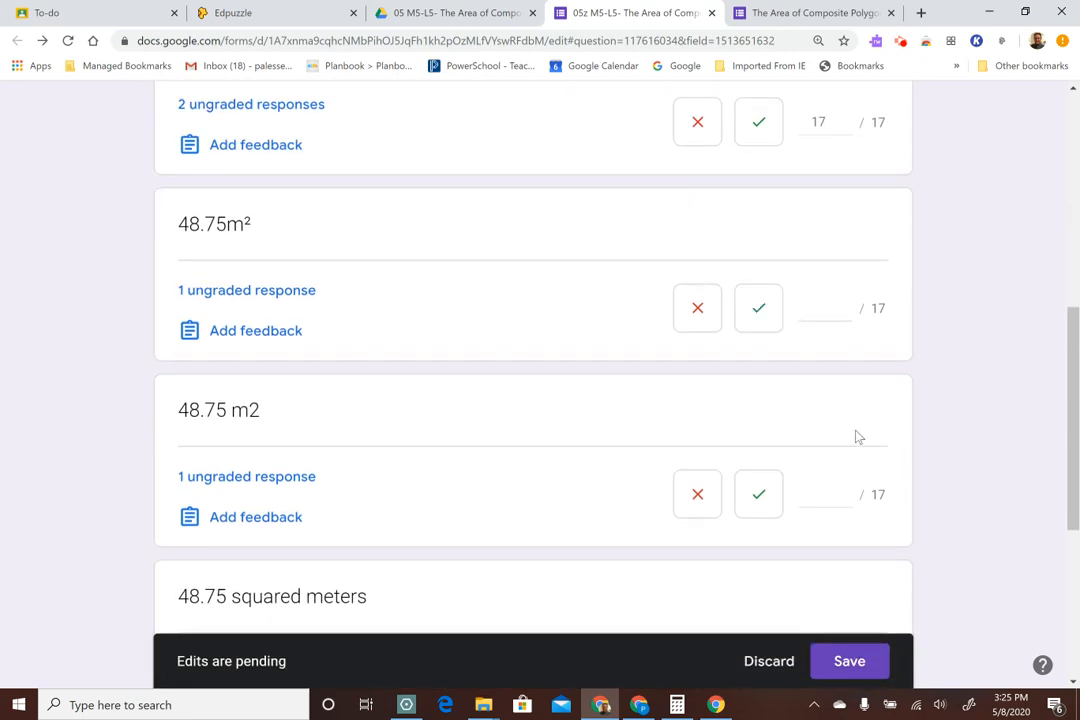
click(767, 318)
click(759, 497)
scroll(1003, 475, down, 2)
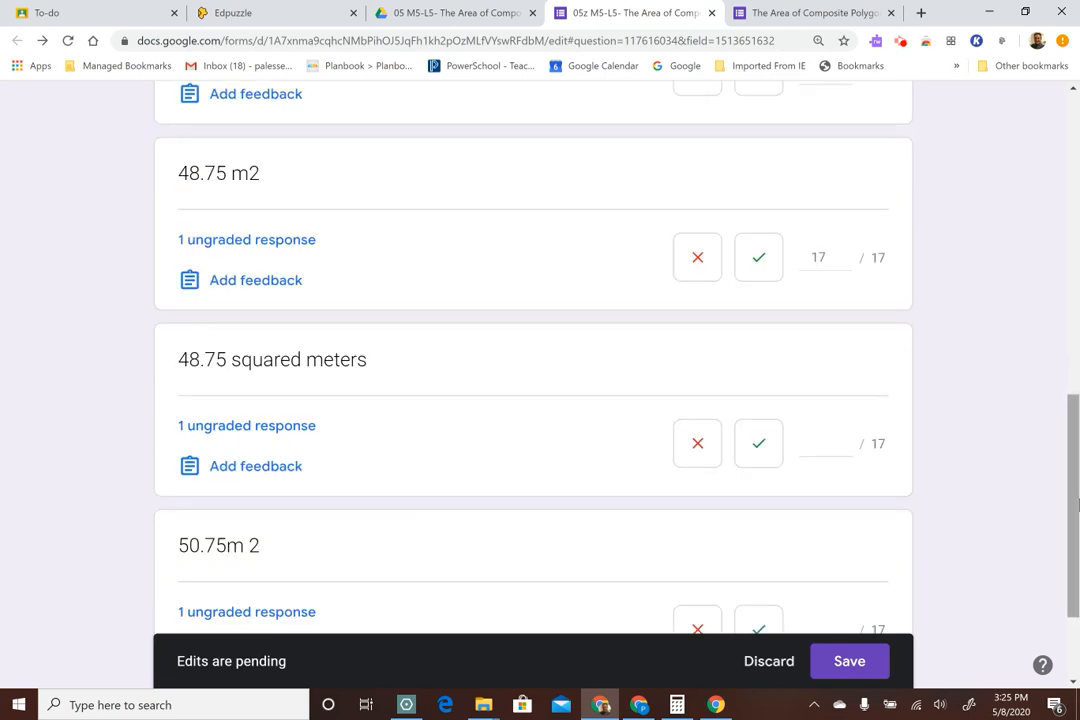
click(757, 445)
Mark the "50.75m 2" answer to question 5 incorrect with 0 points and save the pending grades
scroll(974, 420, down, 2)
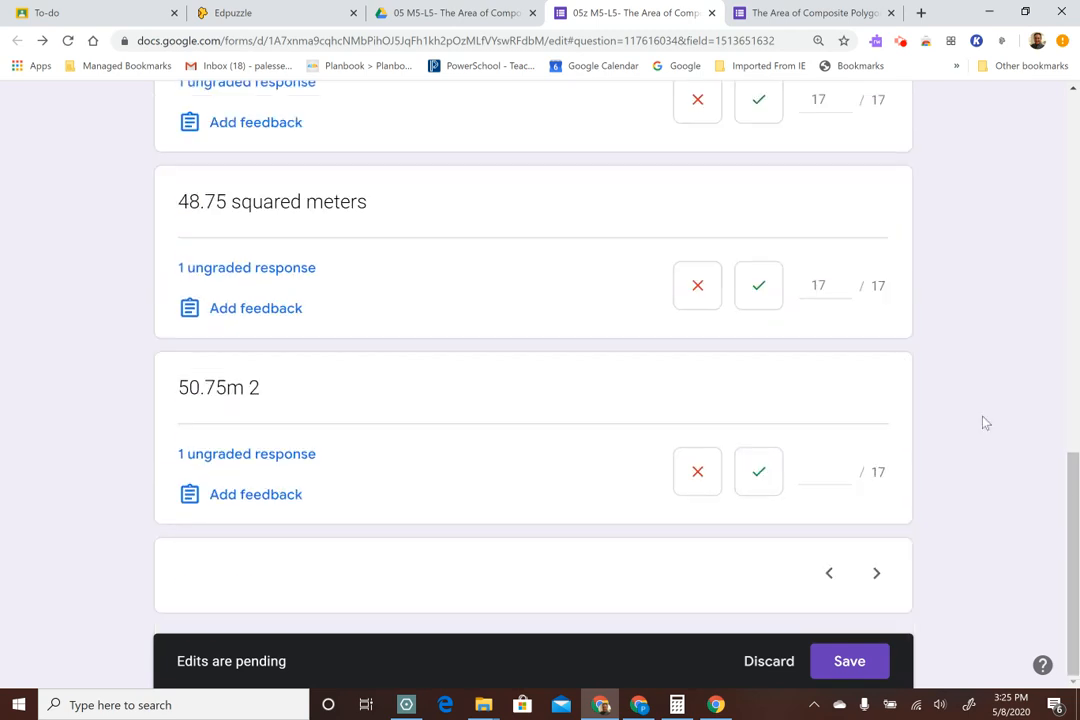
click(698, 471)
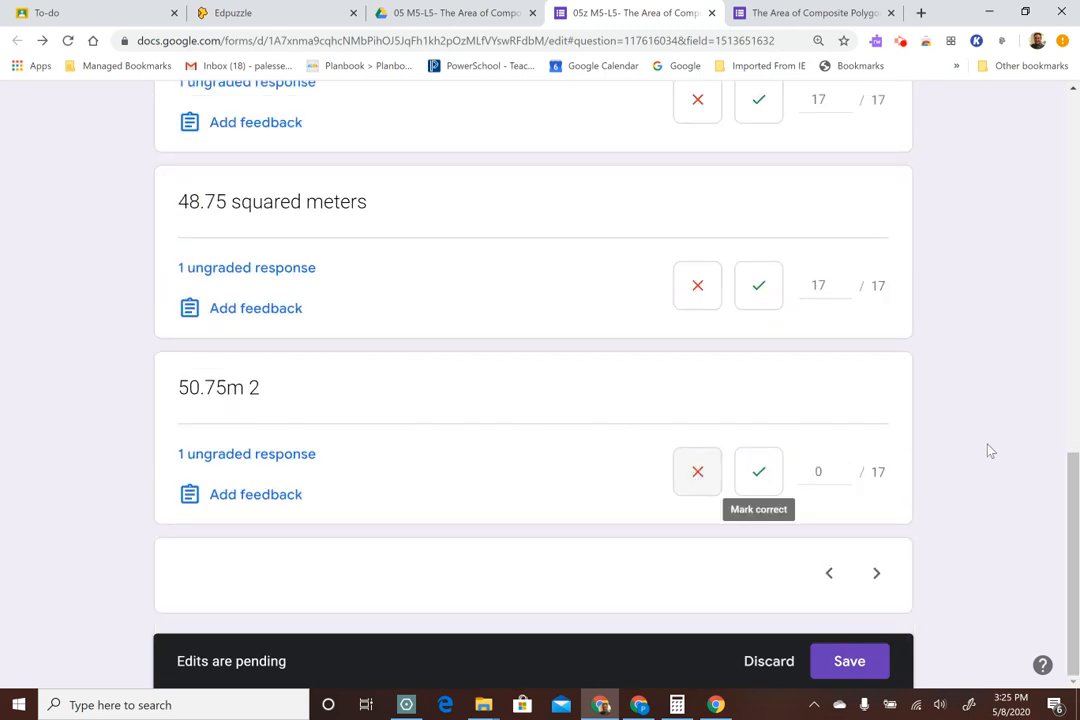
click(849, 661)
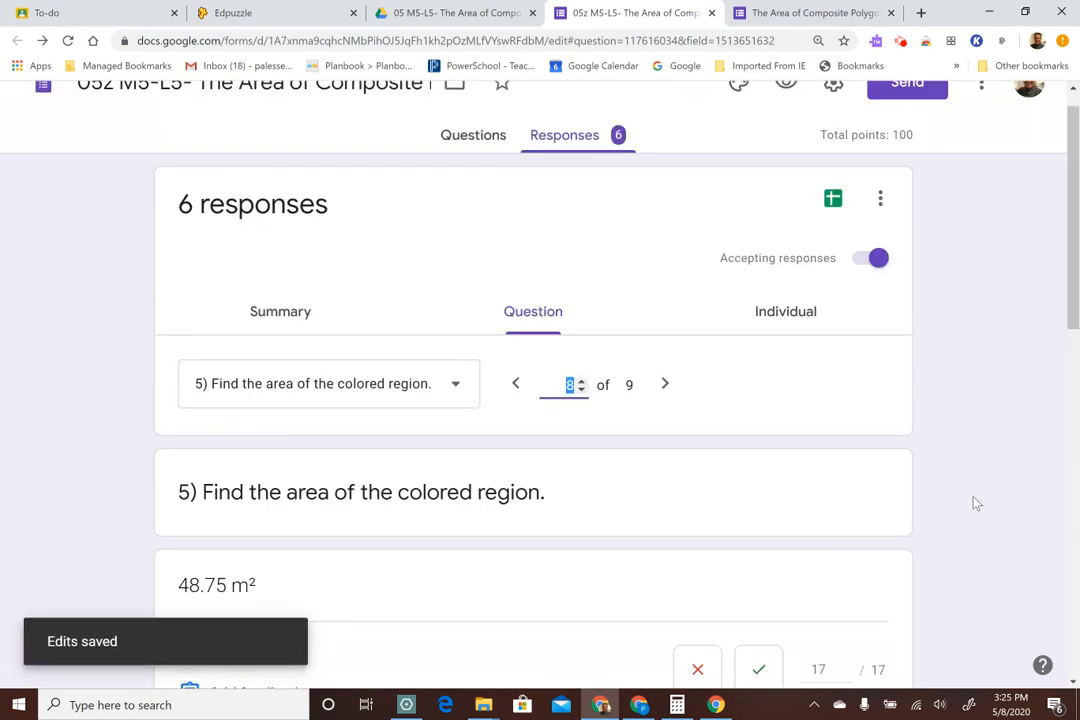
Advance to question 6 and mark the "85.5 mi²" answer correct for 17 points
scroll(990, 520, down, 8)
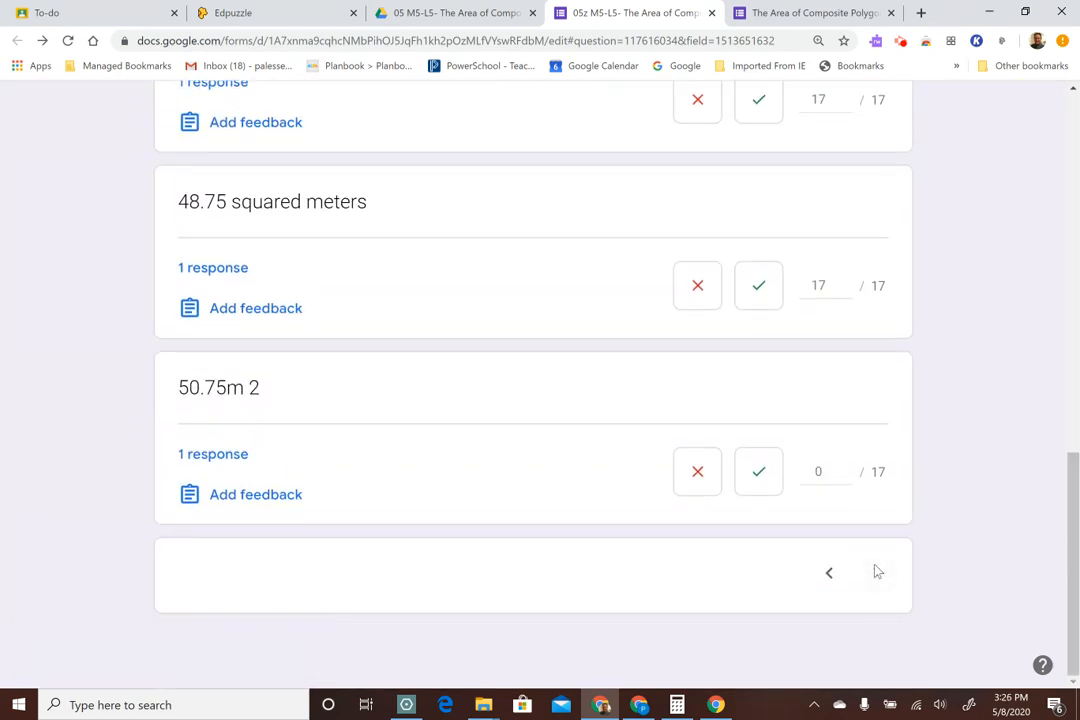
click(877, 573)
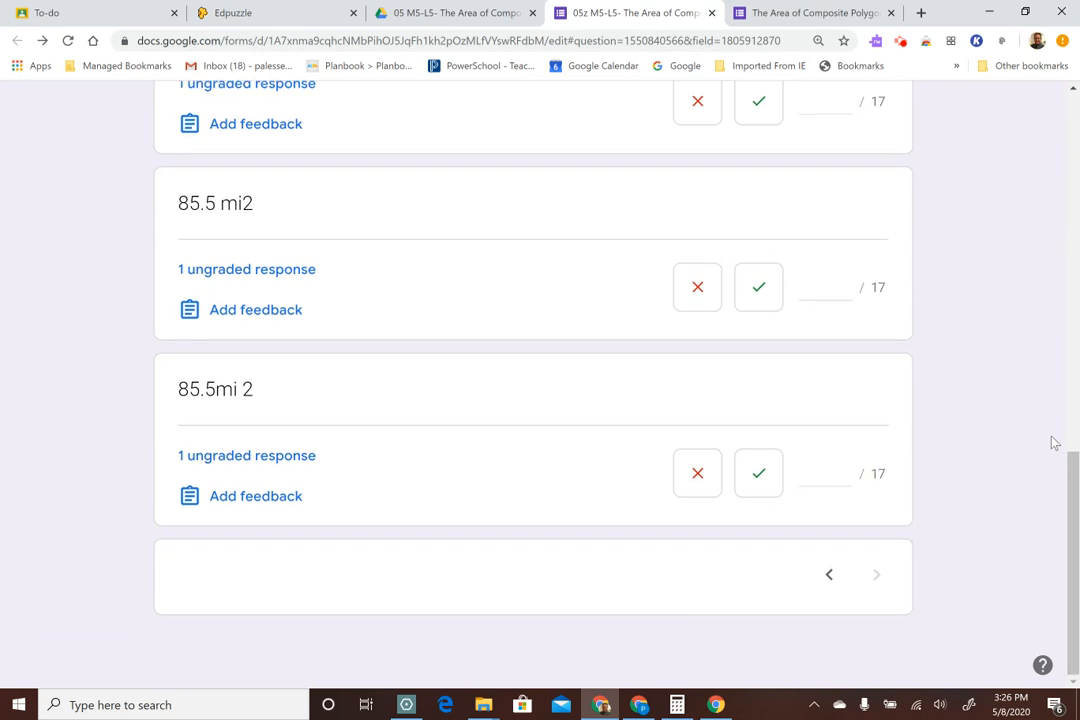
scroll(1030, 436, up, 10)
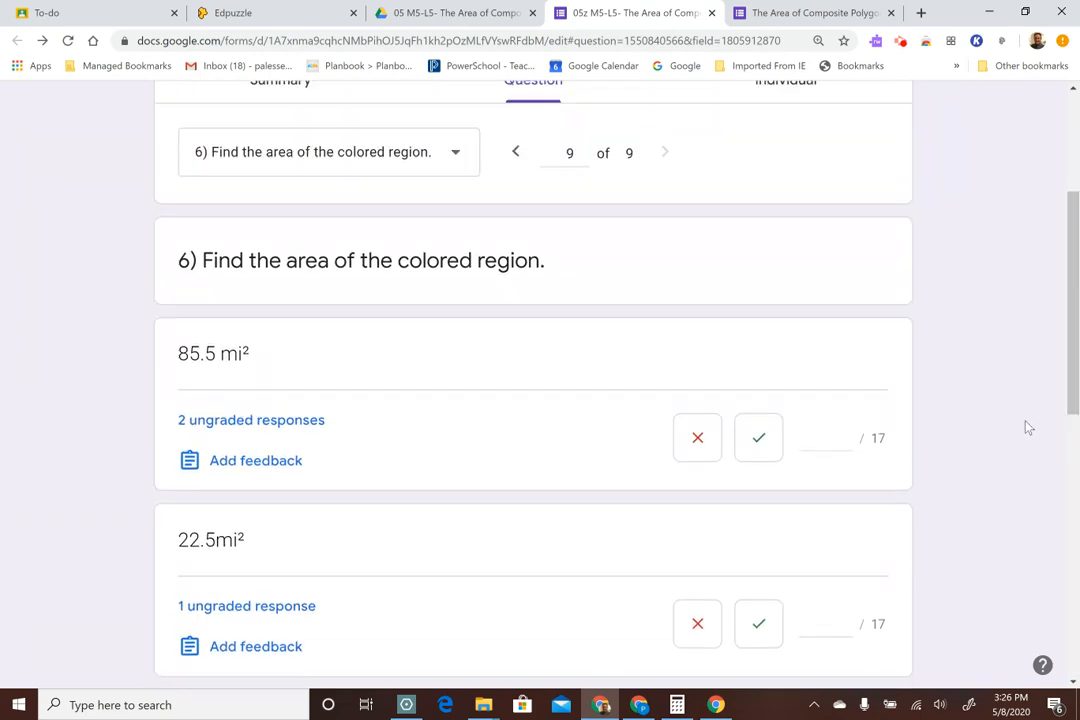
scroll(990, 403, down, 2)
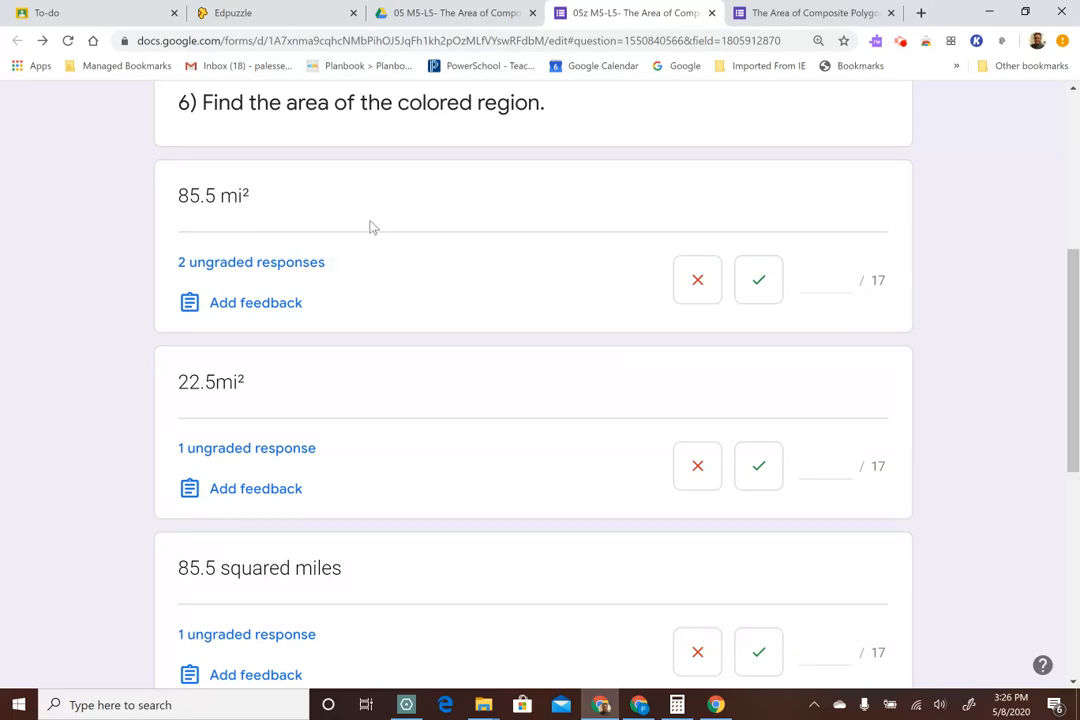
click(768, 280)
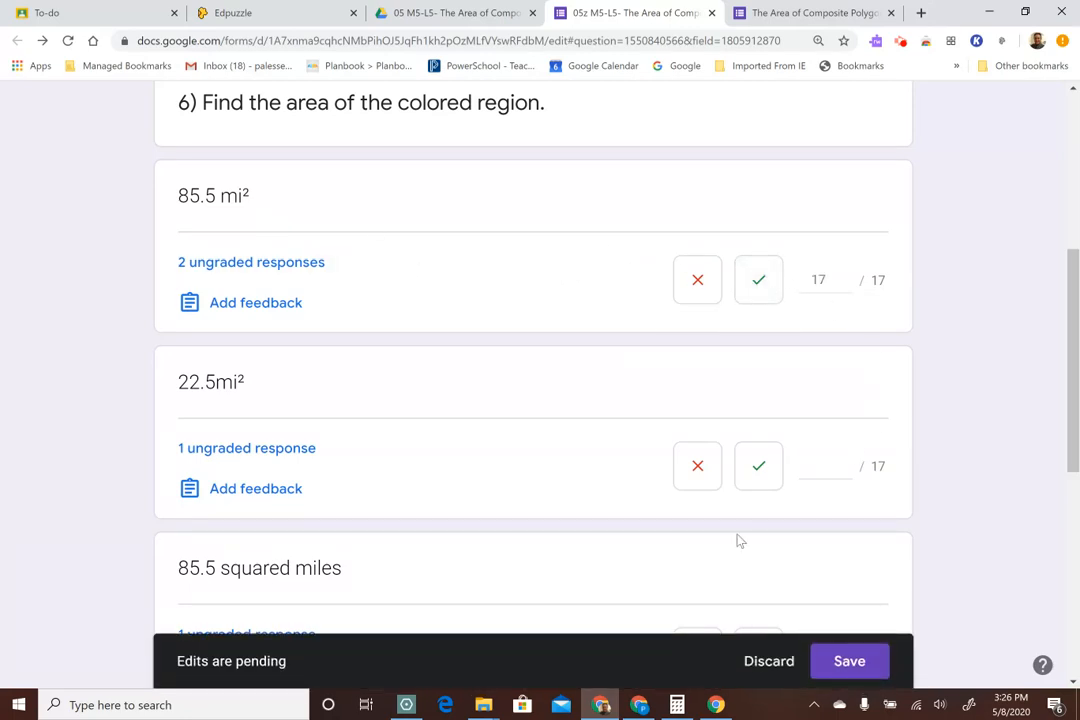
Mark the "22.5mi²" answer to question 6 incorrect and "85.5 squared miles" correct for 17 points
click(695, 470)
scroll(1076, 416, down, 4)
click(752, 348)
Mark the "85.5 mi2" and "85.5mi 2" answers to question 6 correct for 17 points each and save the grades
scroll(766, 368, down, 2)
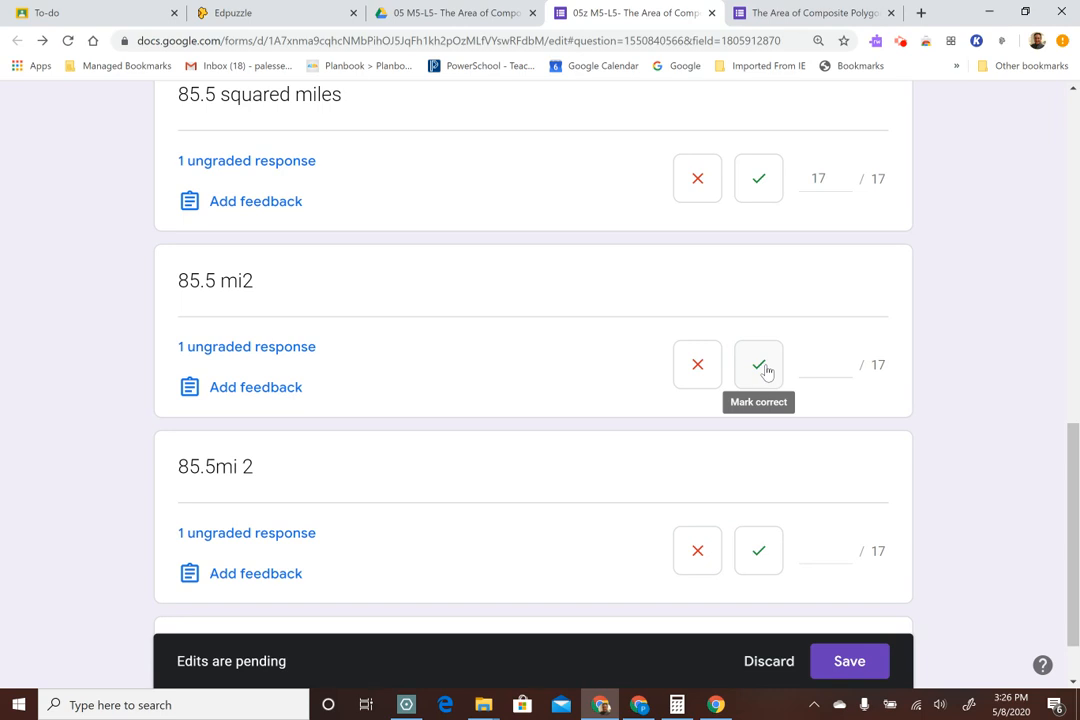
click(766, 371)
scroll(1015, 340, down, 1)
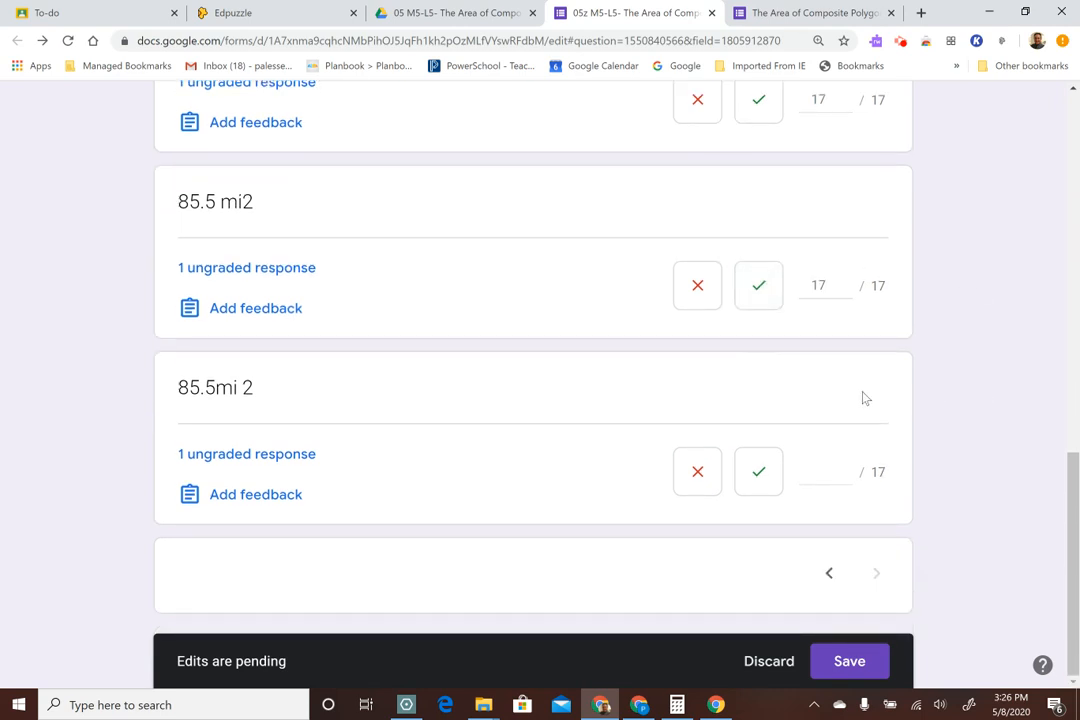
click(770, 472)
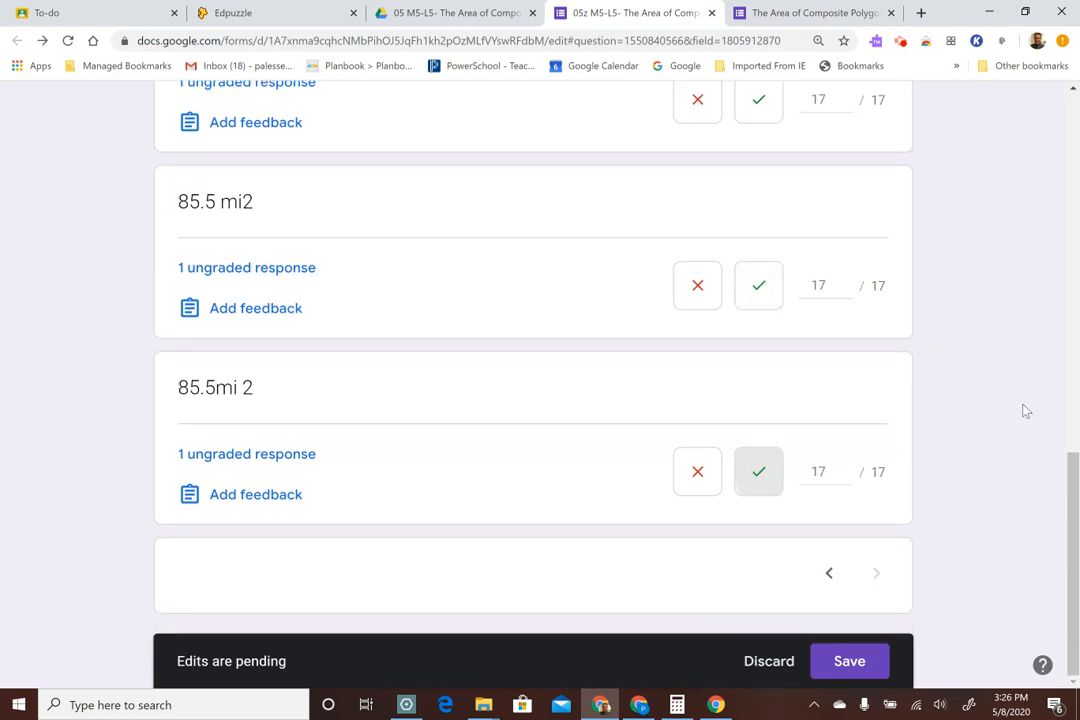
click(849, 661)
Release the quiz scores by e-mail to all six respondents from the individual responses view, without a message
scroll(1020, 460, up, 1)
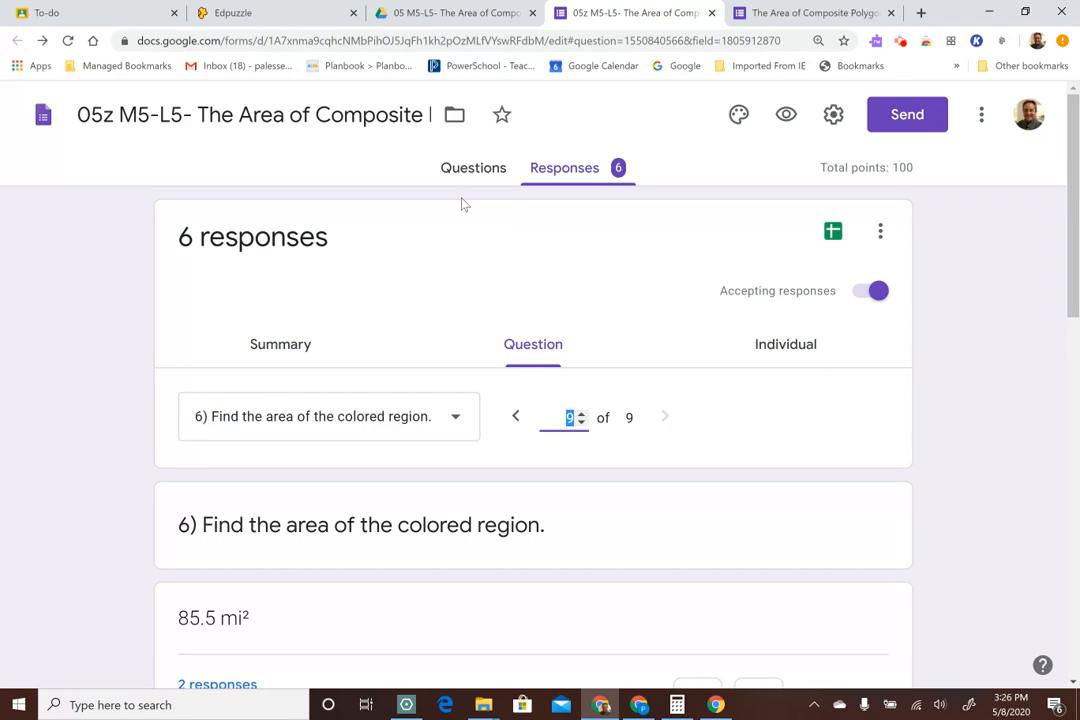
click(780, 352)
click(813, 535)
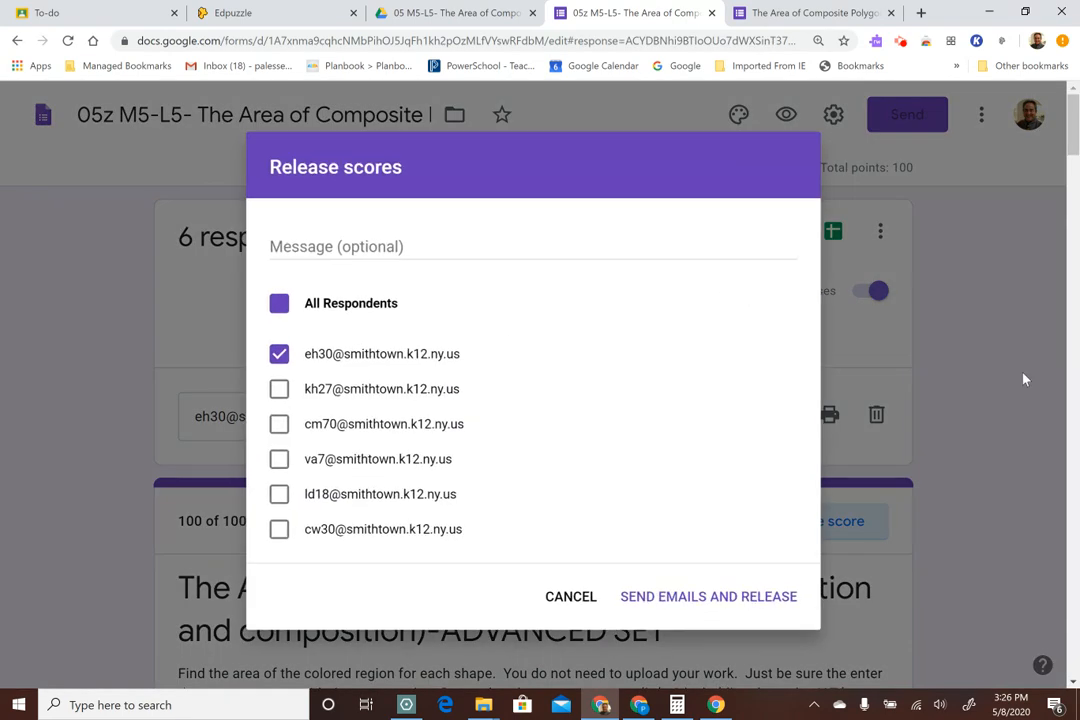
click(275, 389)
click(275, 424)
click(275, 460)
click(275, 495)
click(275, 531)
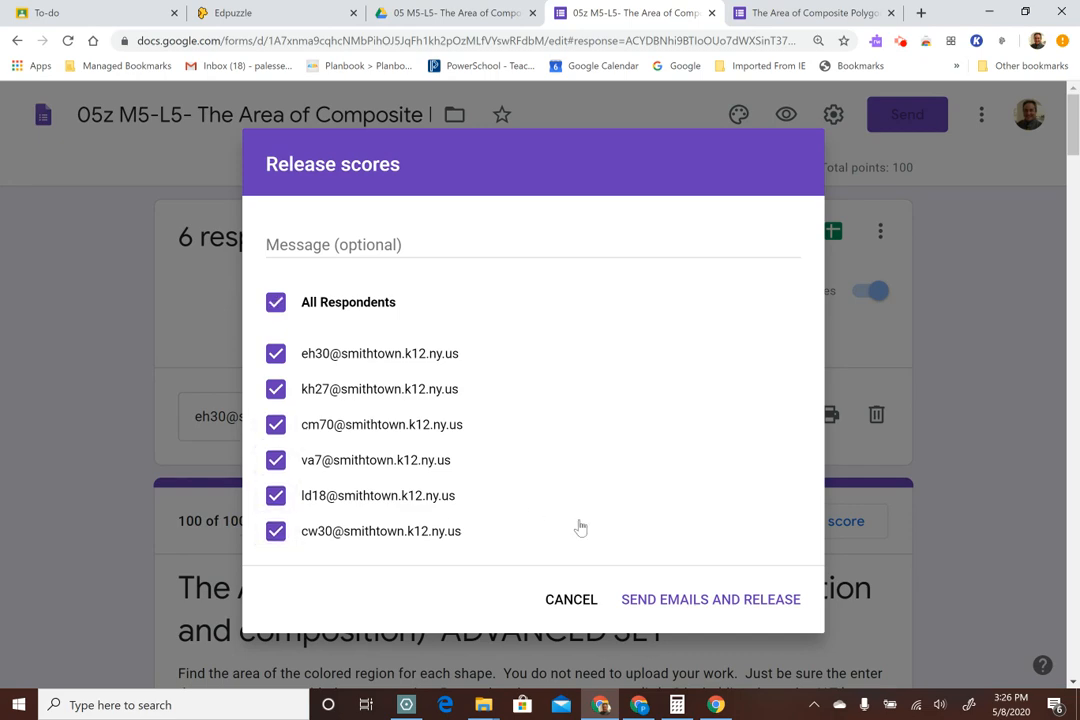
click(691, 602)
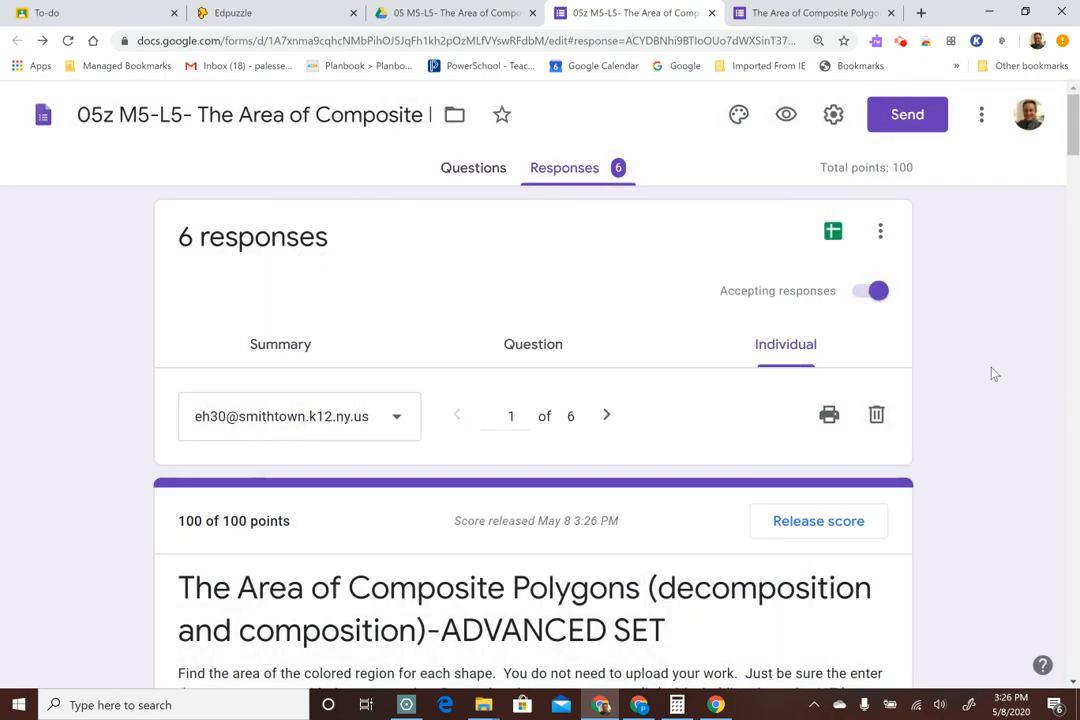